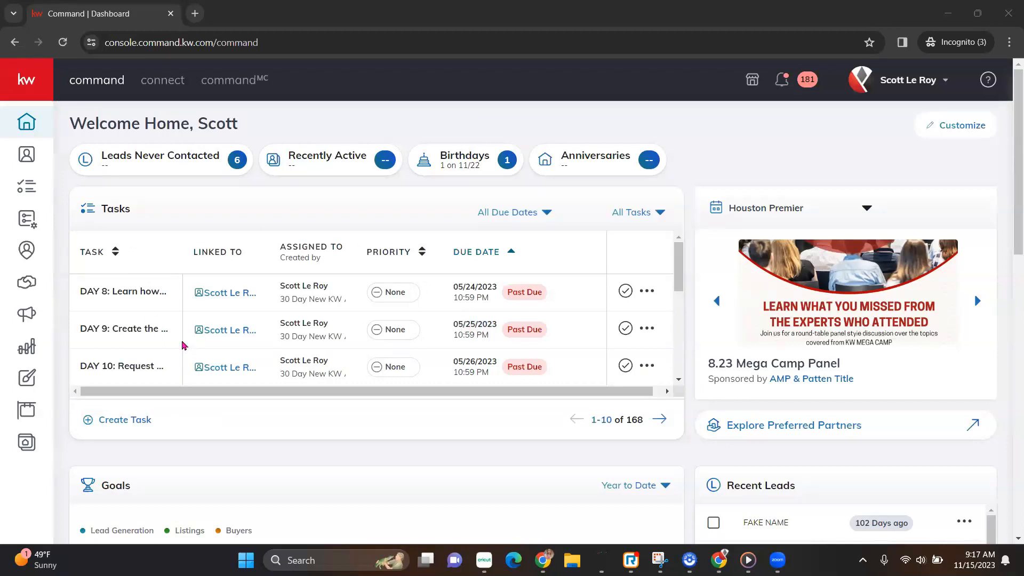
# Look into the Designs library, then go to the Campaigns dashboard and start a new campaign.
pyautogui.click(32, 386)
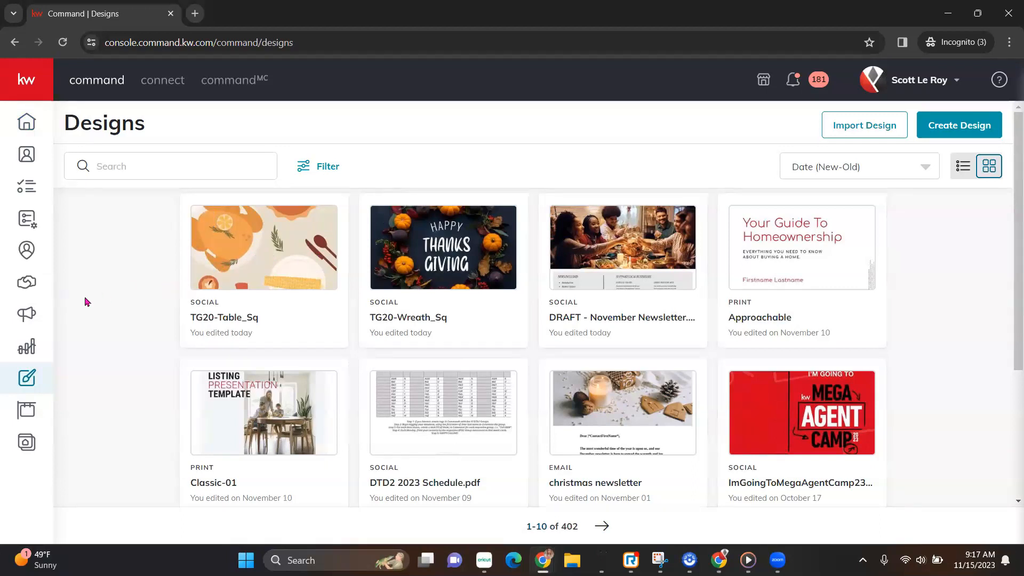
pyautogui.click(24, 317)
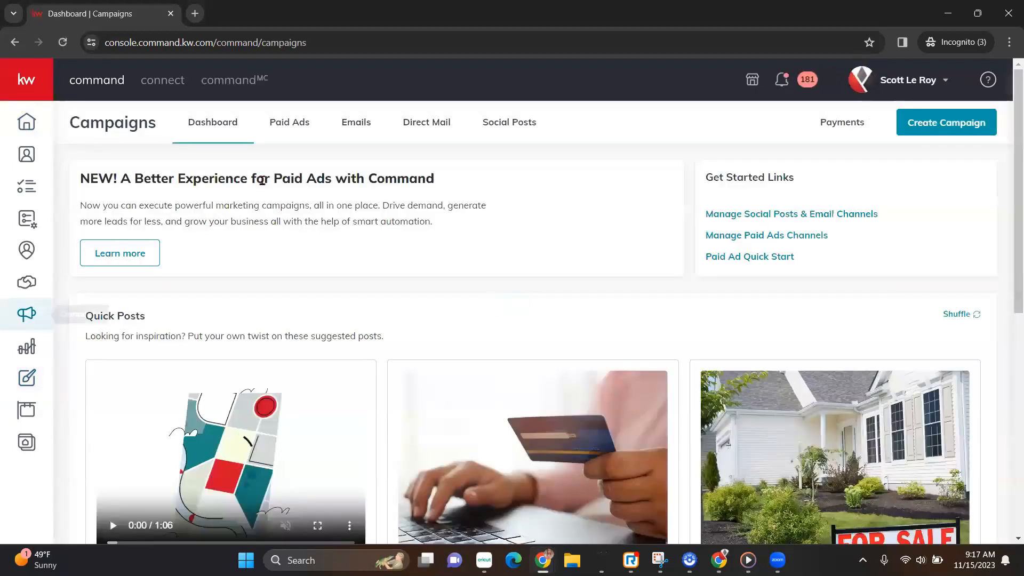
pyautogui.click(957, 125)
# Create an email campaign named 'Thanksgiving 2023' with goal Other via Command Email.
pyautogui.click(575, 278)
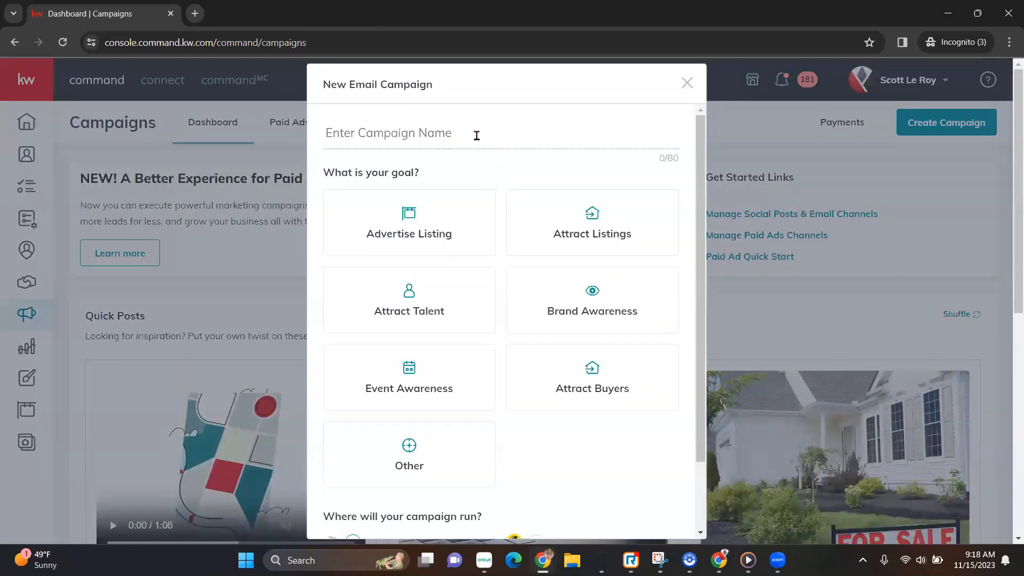
pyautogui.write('Thanksgiving 2023')
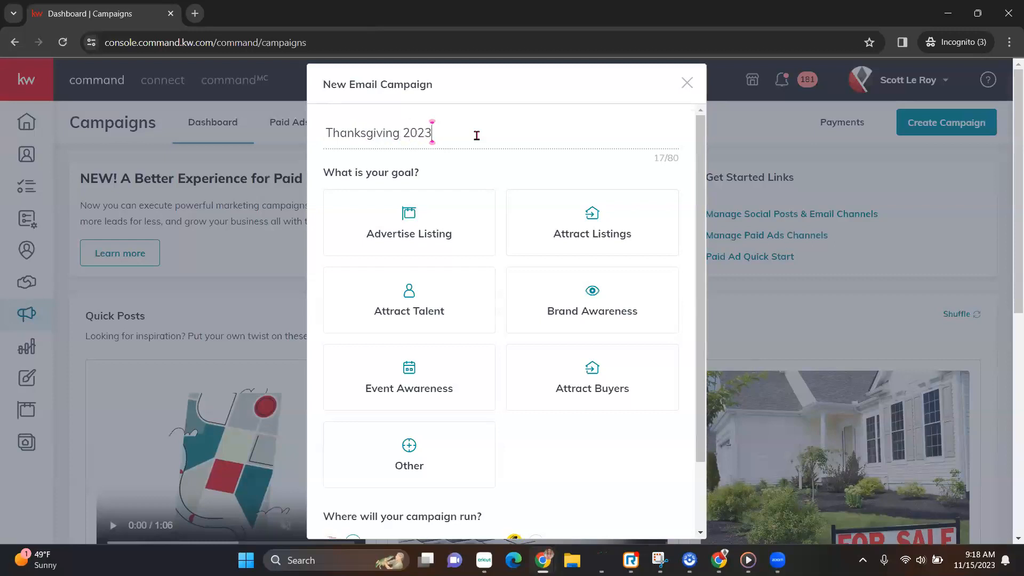
pyautogui.click(432, 474)
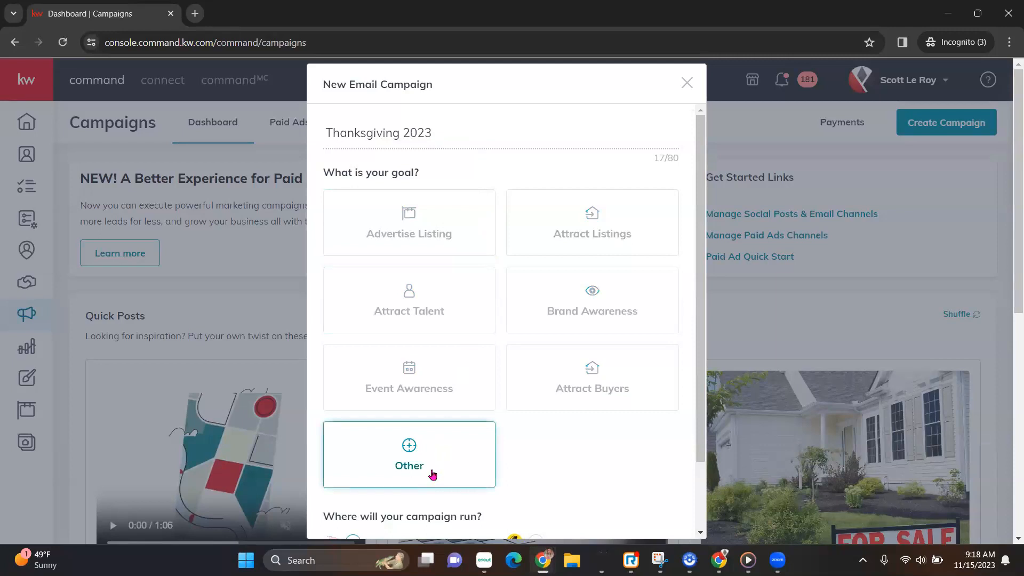
pyautogui.scroll(-2, 433, 474)
pyautogui.scroll(-1, 432, 474)
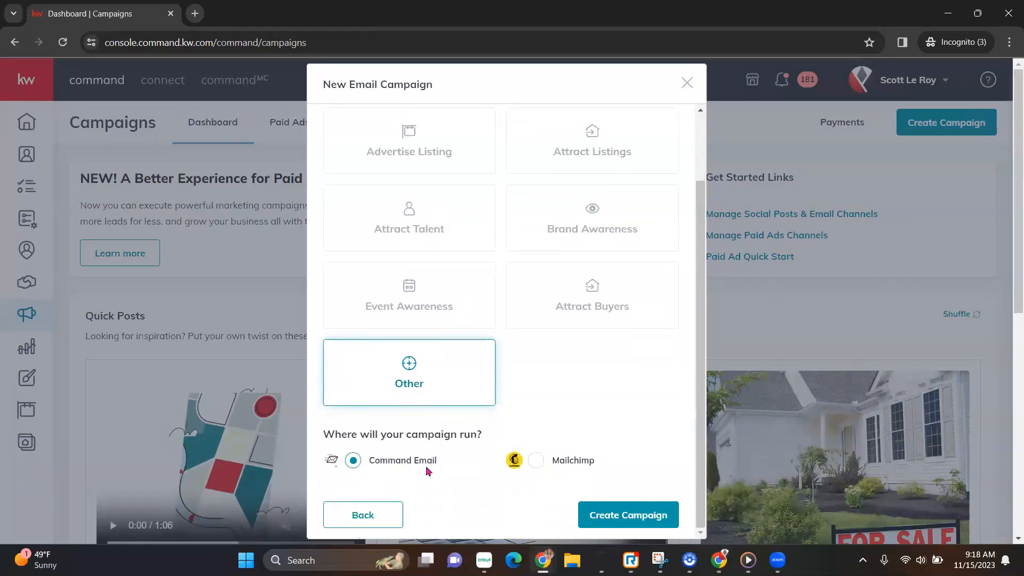
pyautogui.click(649, 520)
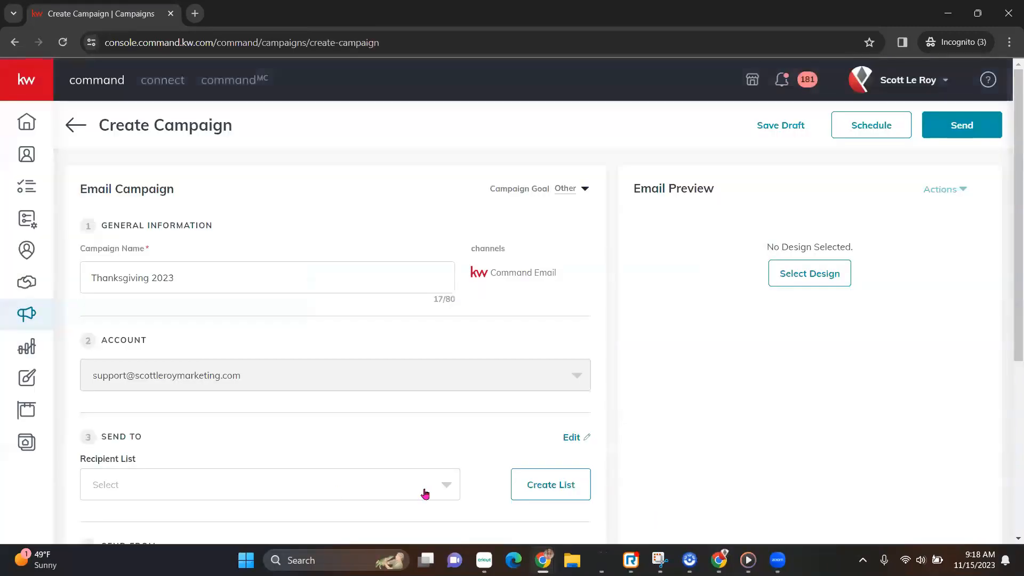
# Choose test1 as the recipient list, opening and cancelling the Create List form.
pyautogui.scroll(-2, 334, 448)
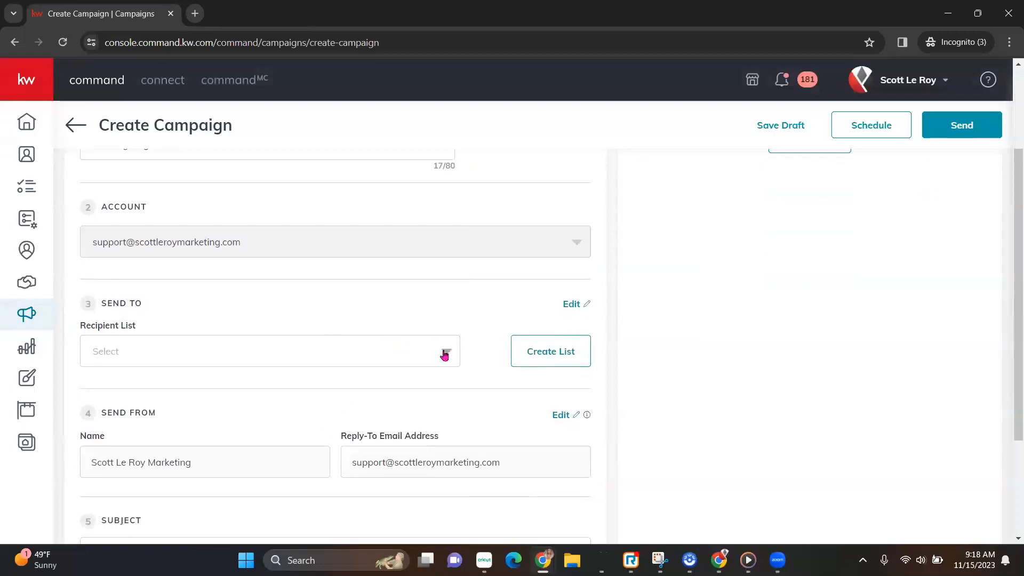
pyautogui.click(444, 354)
pyautogui.click(467, 303)
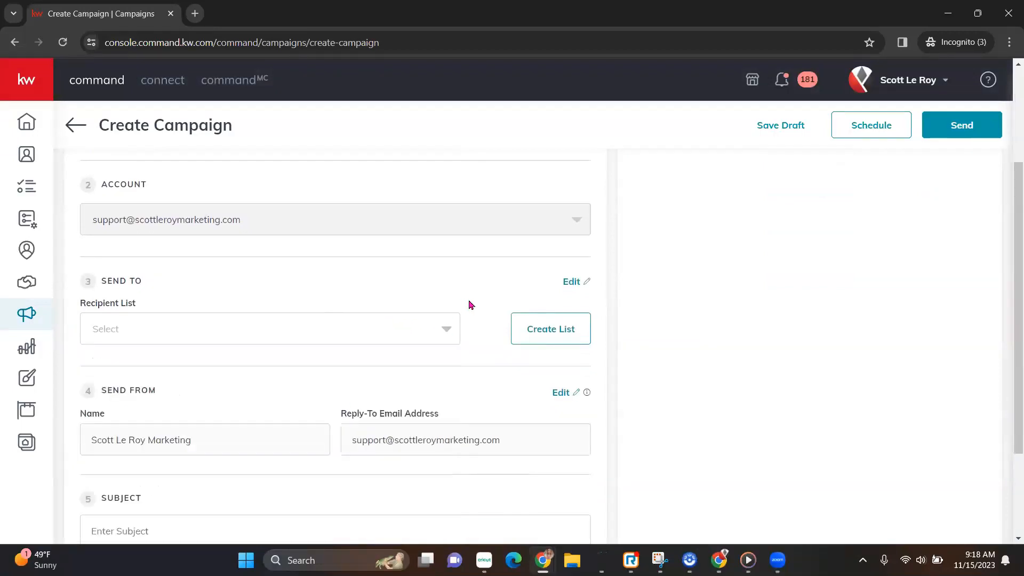
pyautogui.click(447, 330)
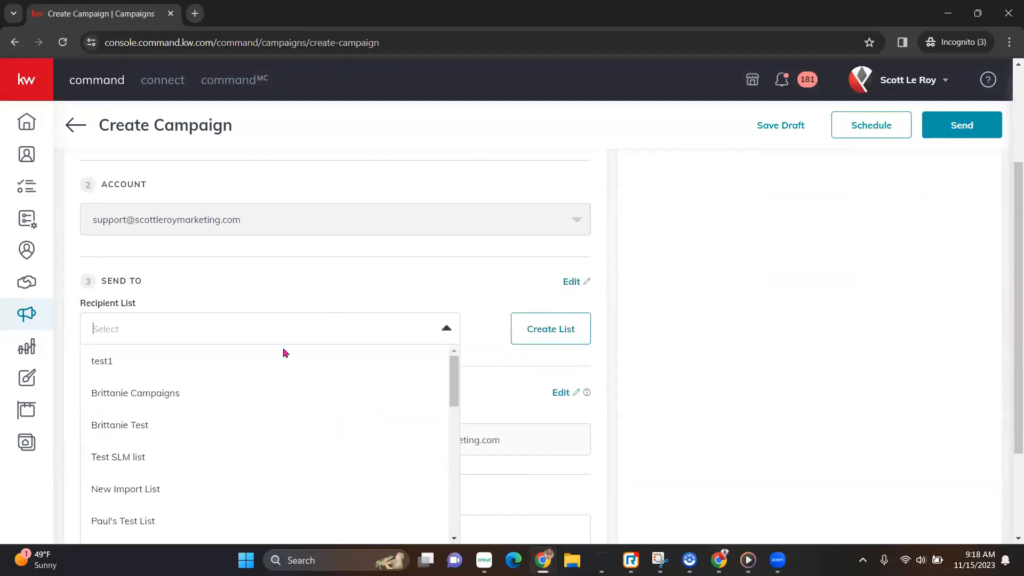
pyautogui.click(117, 367)
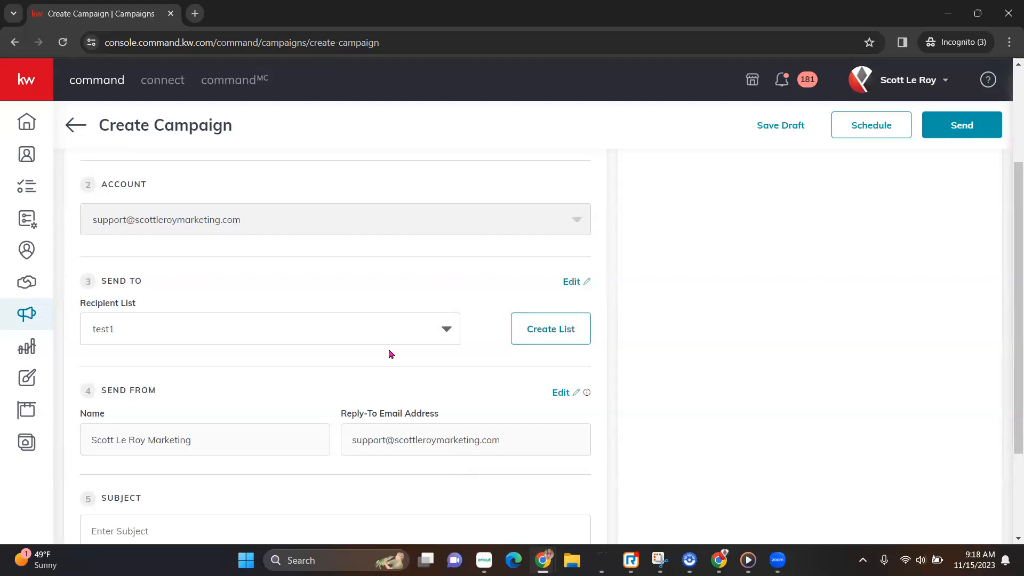
pyautogui.click(555, 336)
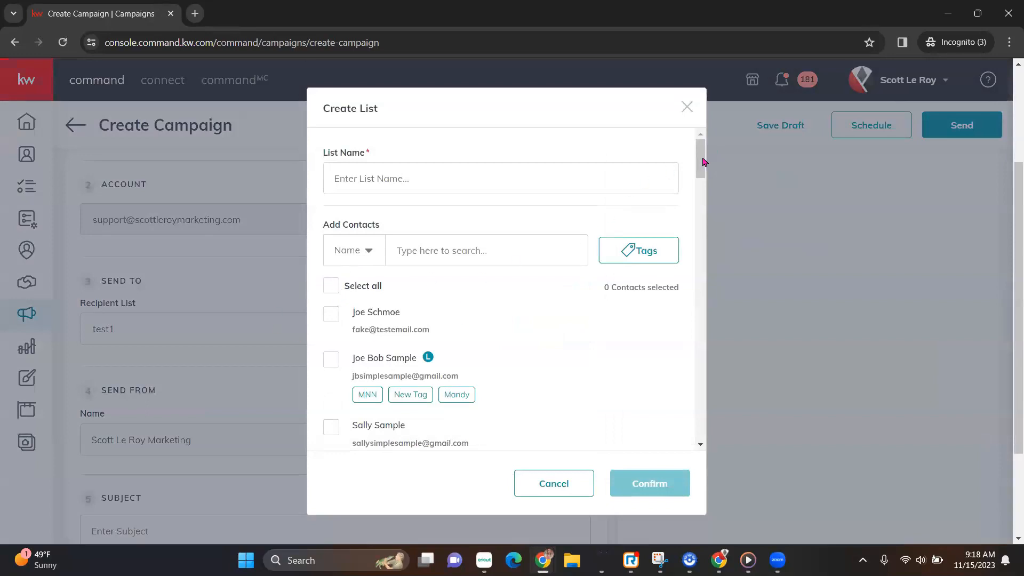
pyautogui.scroll(-15, 703, 161)
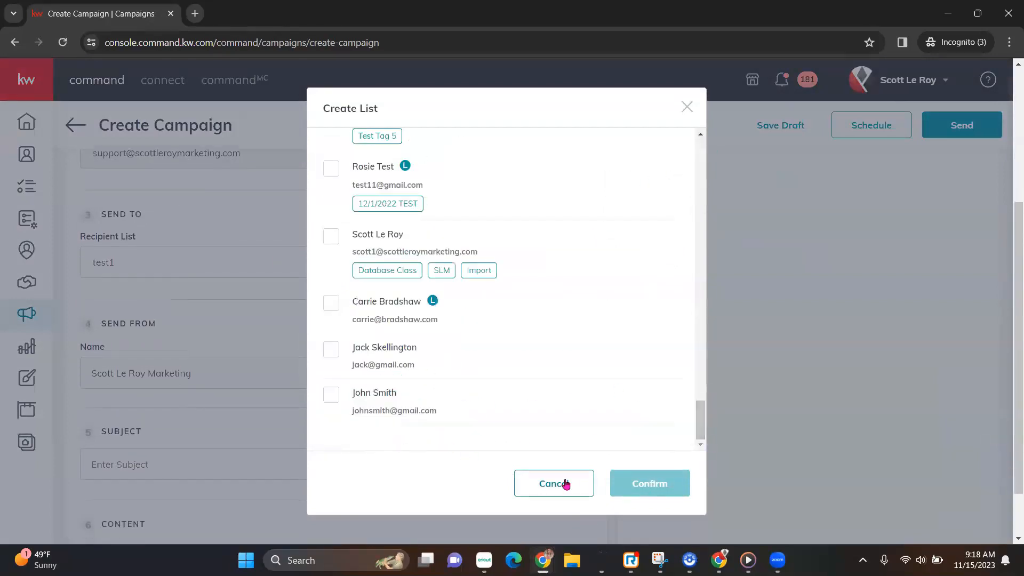
pyautogui.click(565, 484)
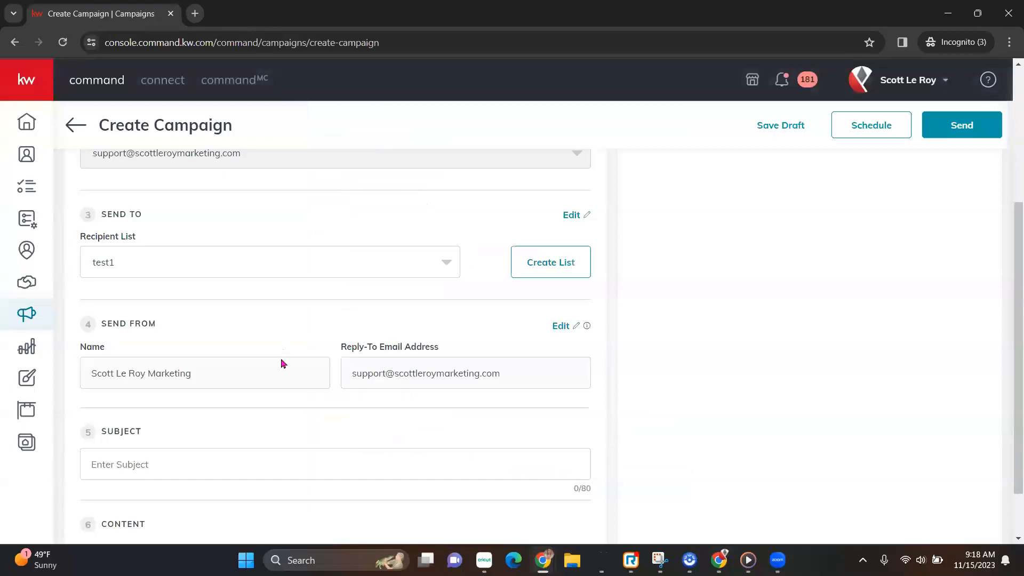
# Enter the subject 'What Are You Thankful For?', capitalising Are and You.
pyautogui.scroll(-1, 297, 410)
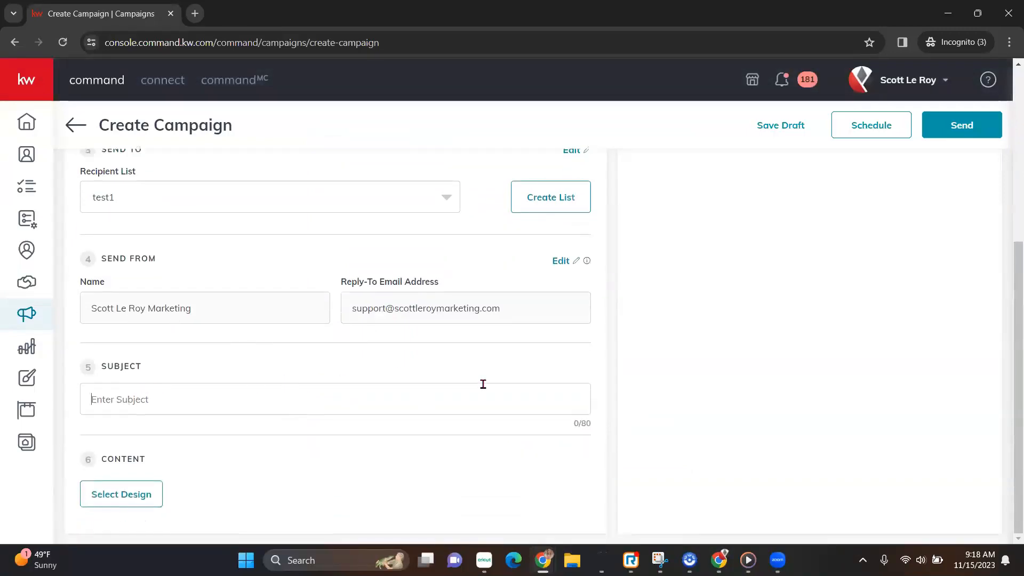
pyautogui.write('Happy')
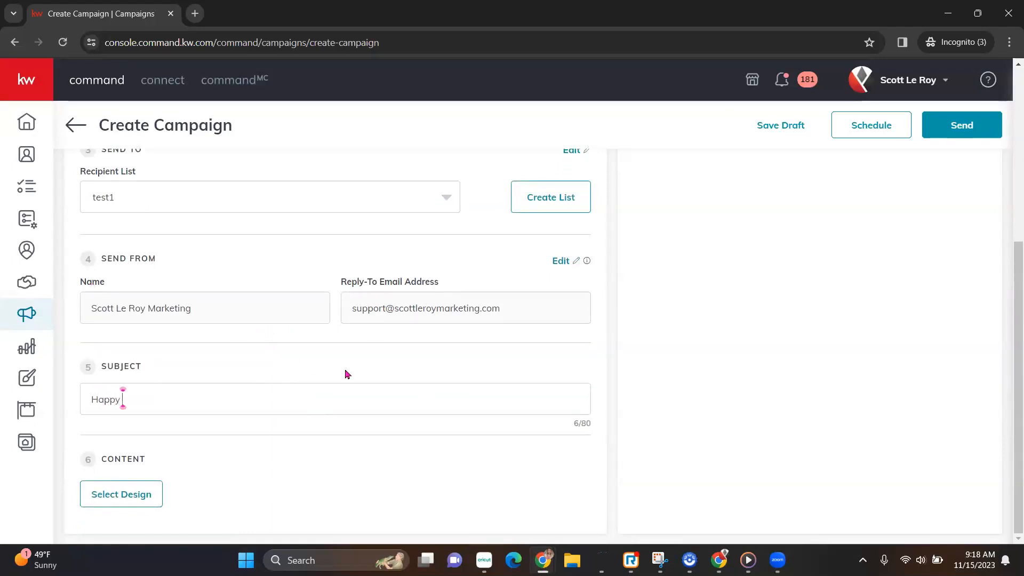
pyautogui.press('BackSpace')
pyautogui.press('BackSpace')
pyautogui.press('BackSpace')
pyautogui.press('BackSpace')
pyautogui.write('What')
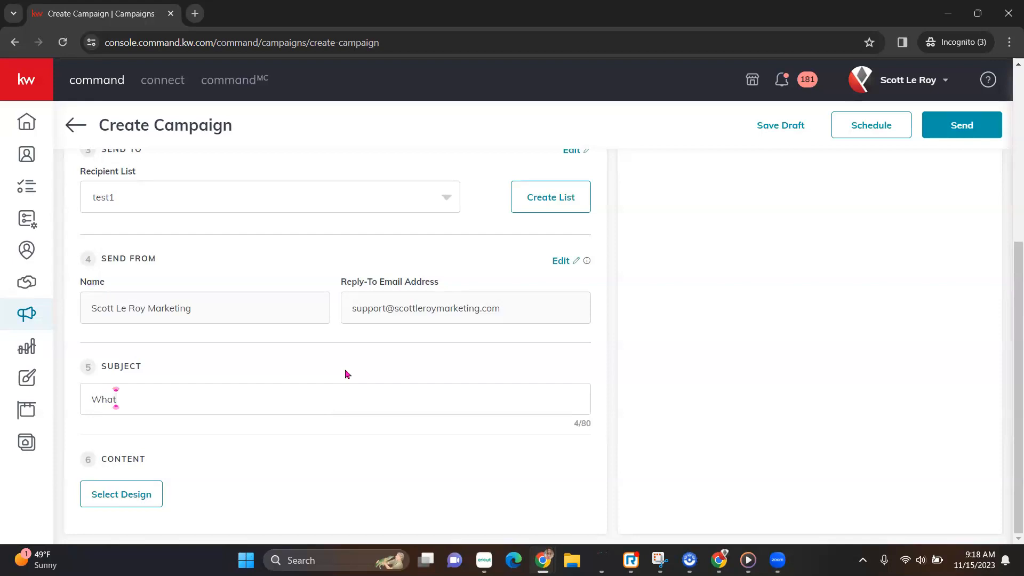
pyautogui.write(' are you Thankful For?')
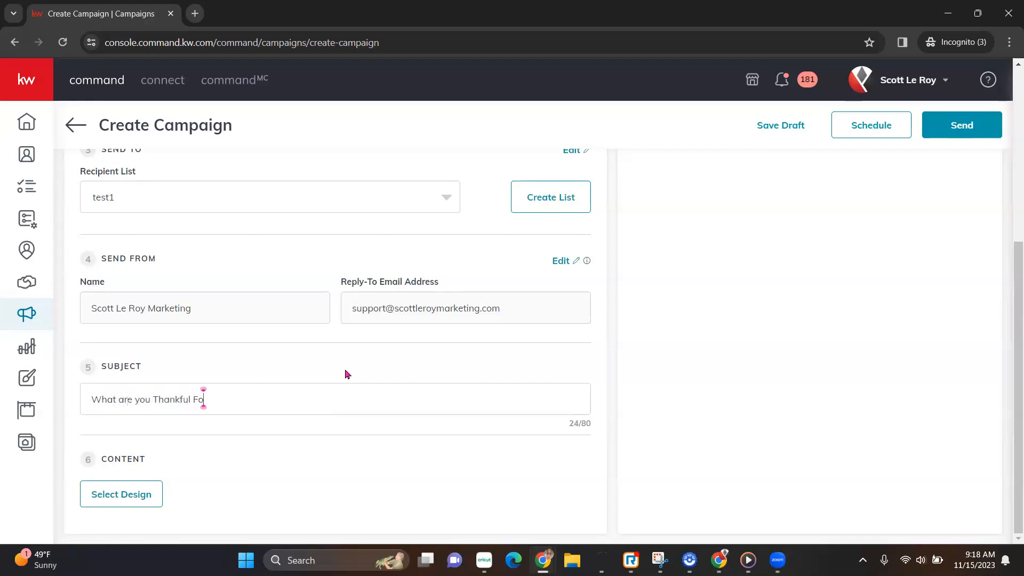
pyautogui.click(140, 400)
pyautogui.press('BackSpace')
pyautogui.write('Y')
pyautogui.click(124, 400)
pyautogui.press('BackSpace')
pyautogui.write('A')
pyautogui.click(239, 402)
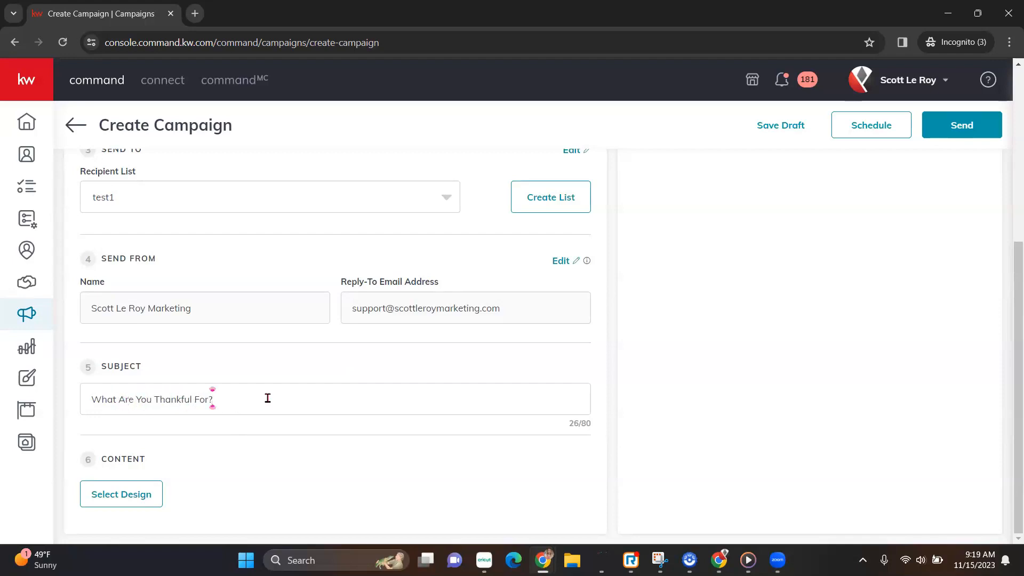
# Use the KWRI Templates 'Classic - Happy Spring' template as the email design.
pyautogui.click(138, 494)
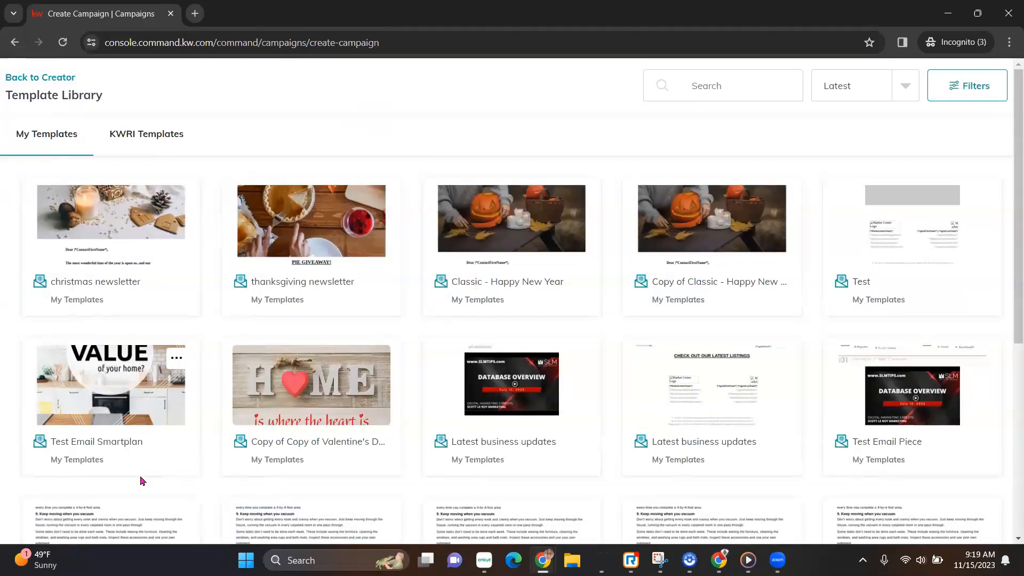
pyautogui.moveTo(156, 209)
pyautogui.click(146, 135)
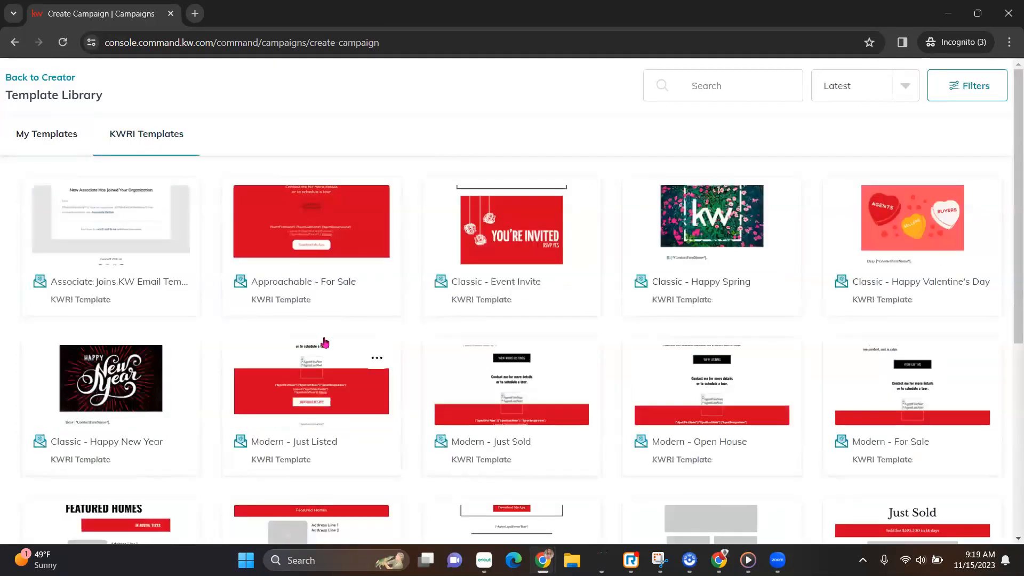
pyautogui.scroll(-6, 326, 343)
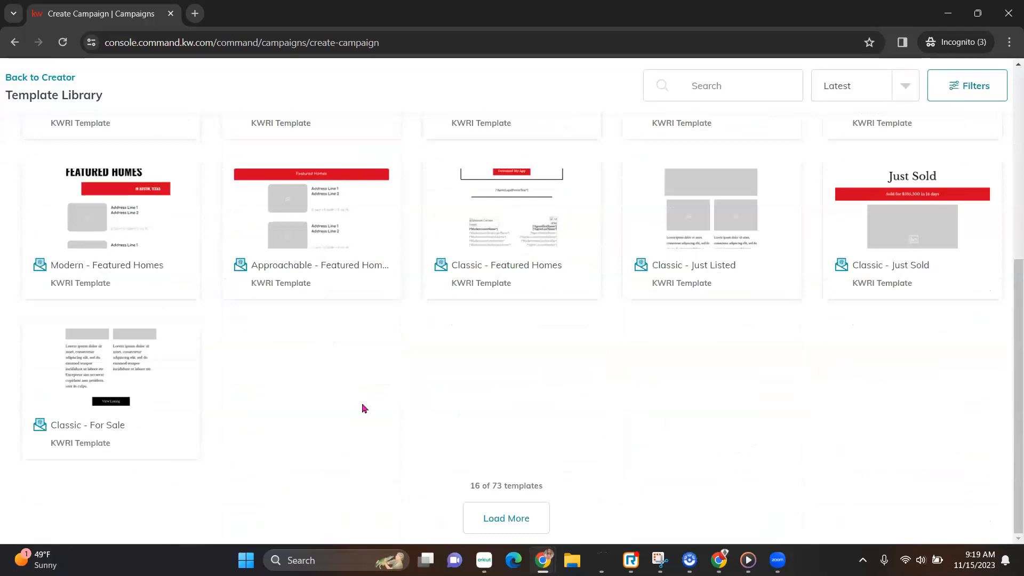
pyautogui.scroll(6, 361, 405)
pyautogui.moveTo(137, 421)
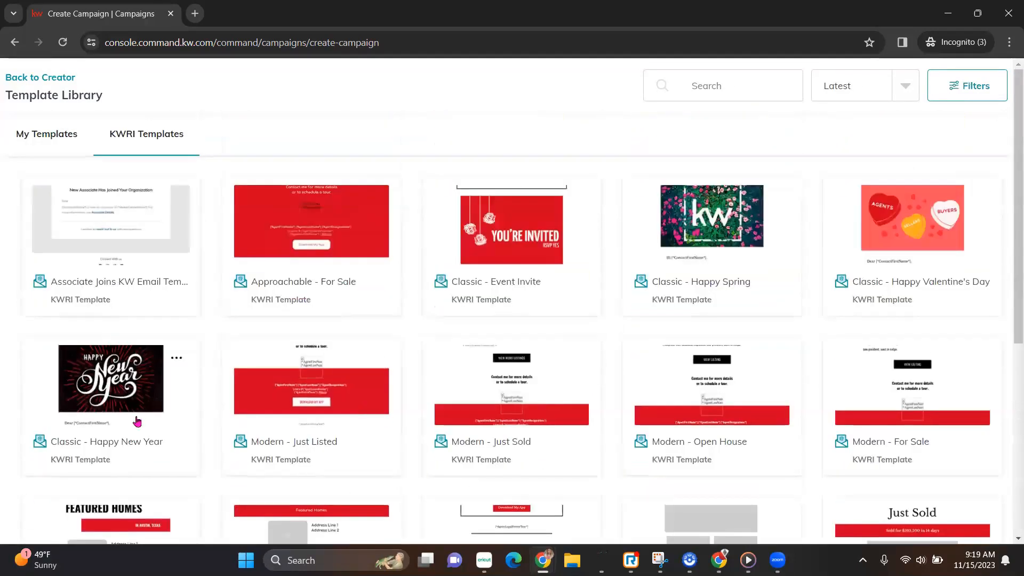
pyautogui.click(656, 237)
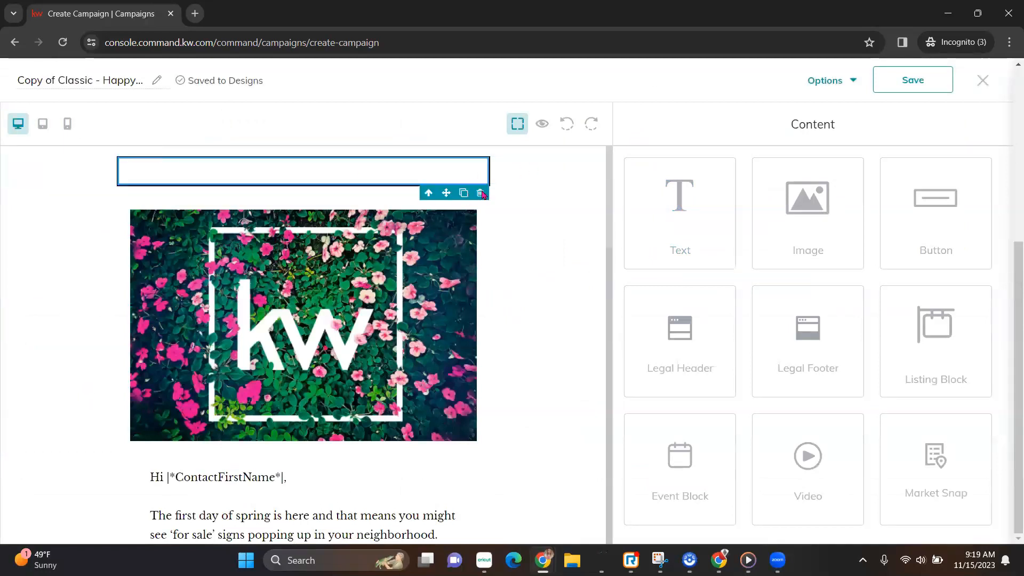
# Delete the flower image, text, agent info, legal footer, logo and disclaimer blocks from the template.
pyautogui.click(470, 193)
pyautogui.click(467, 172)
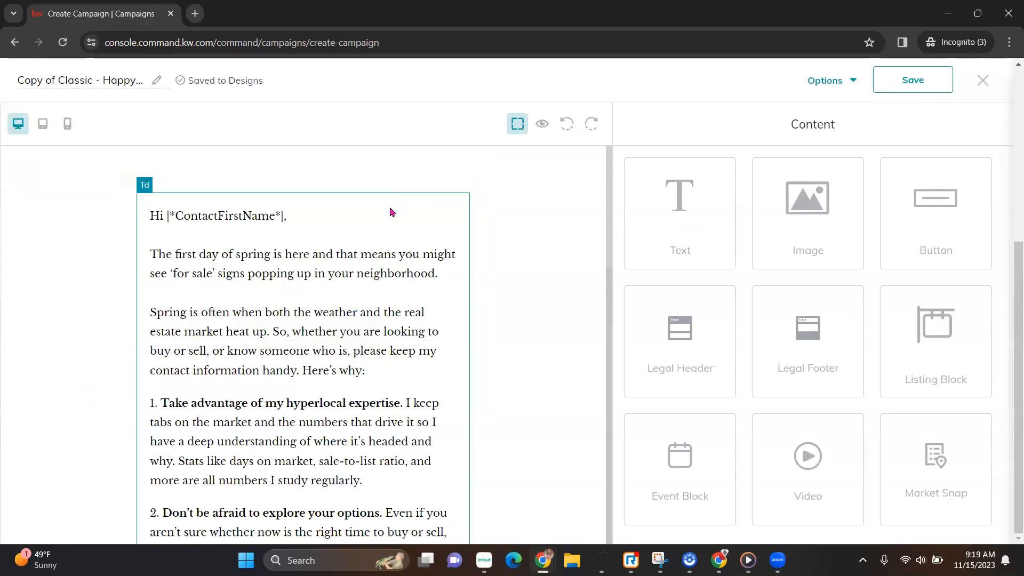
pyautogui.click(481, 161)
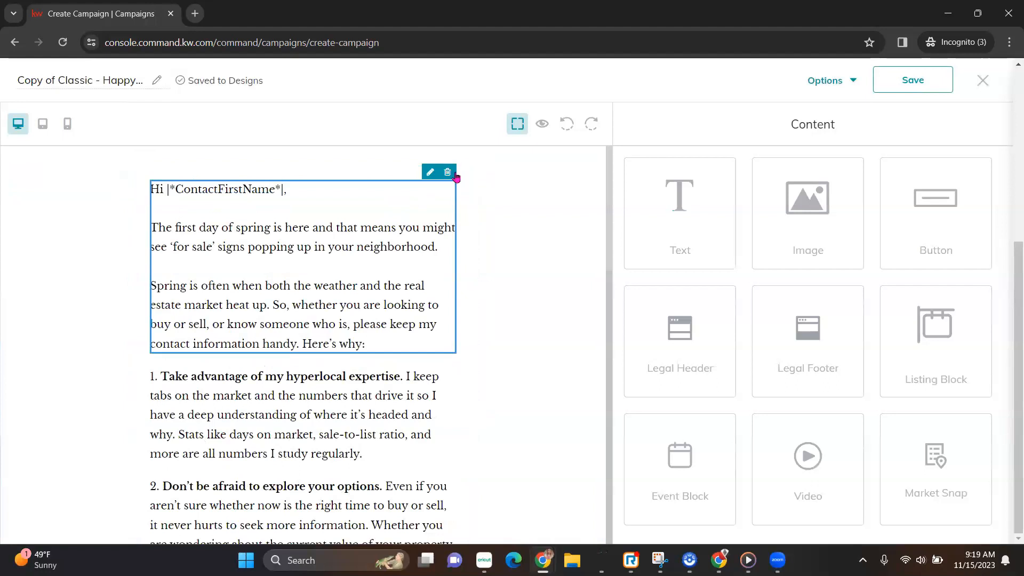
pyautogui.click(448, 172)
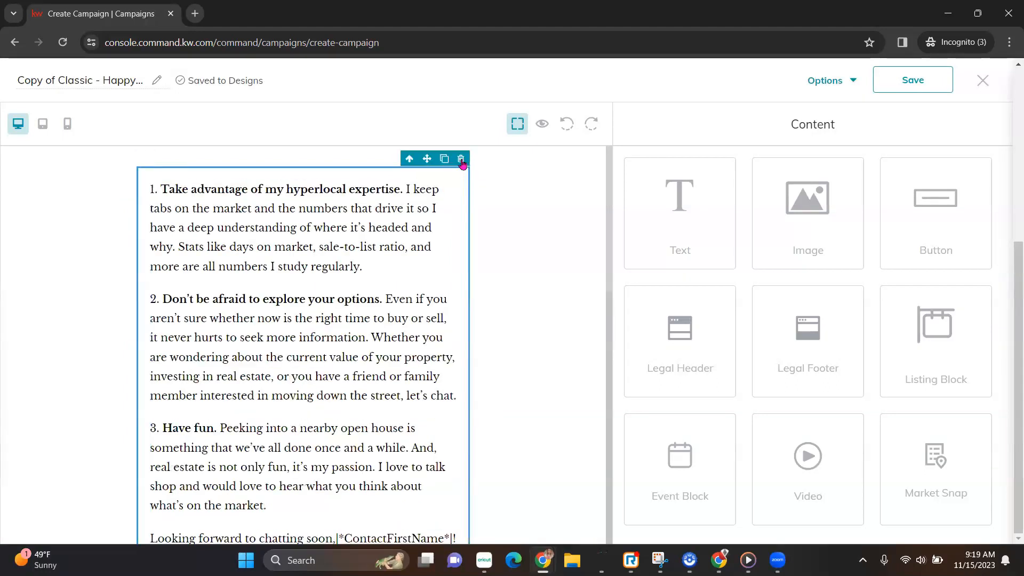
pyautogui.click(448, 172)
pyautogui.click(469, 172)
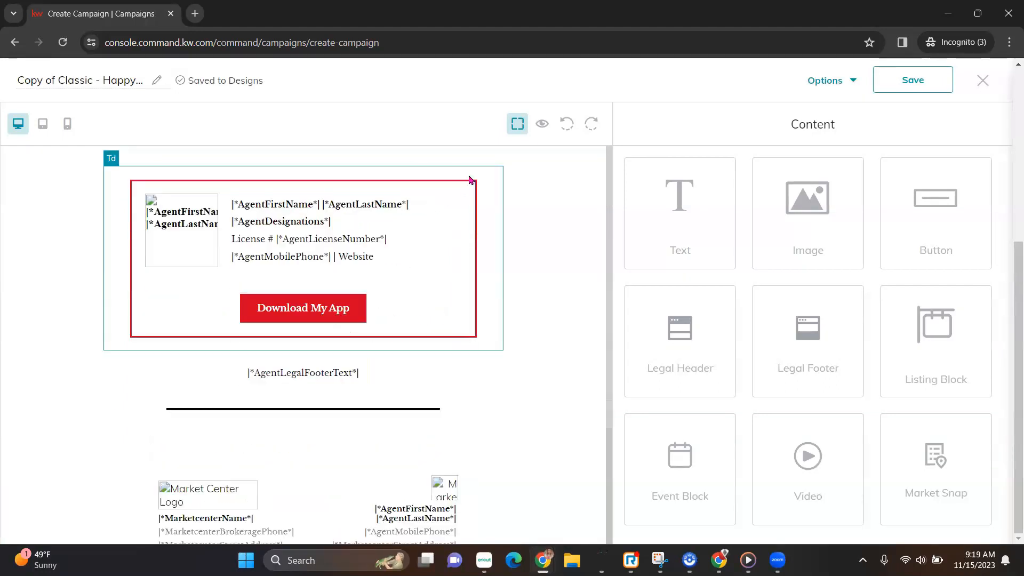
pyautogui.click(494, 159)
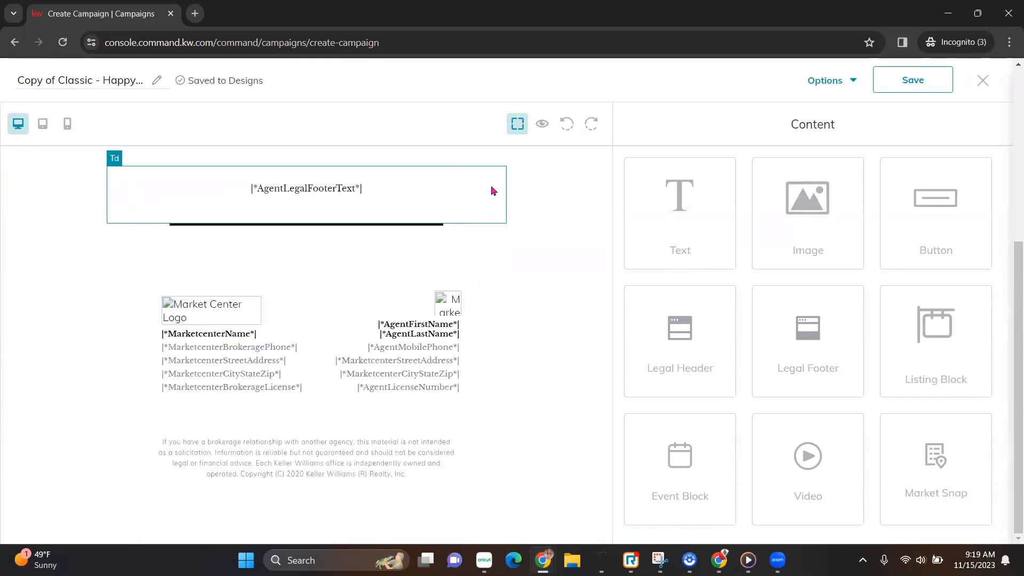
pyautogui.click(479, 190)
pyautogui.click(498, 160)
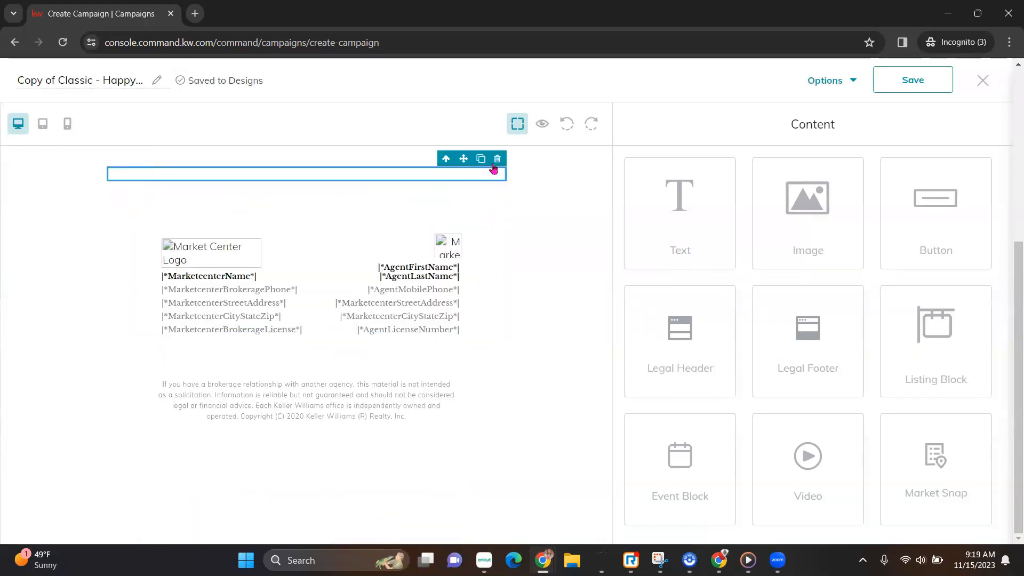
pyautogui.click(498, 160)
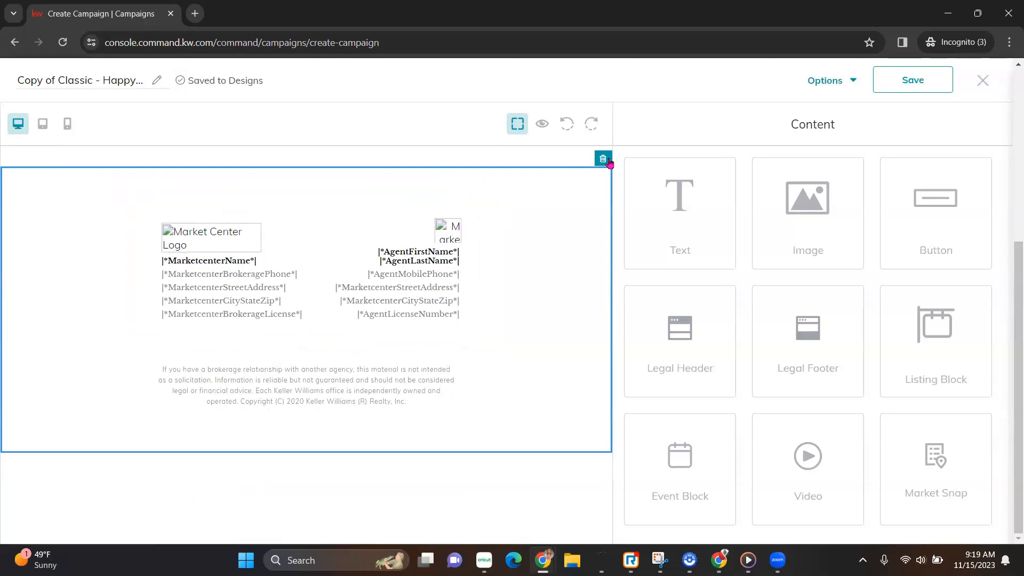
pyautogui.click(607, 163)
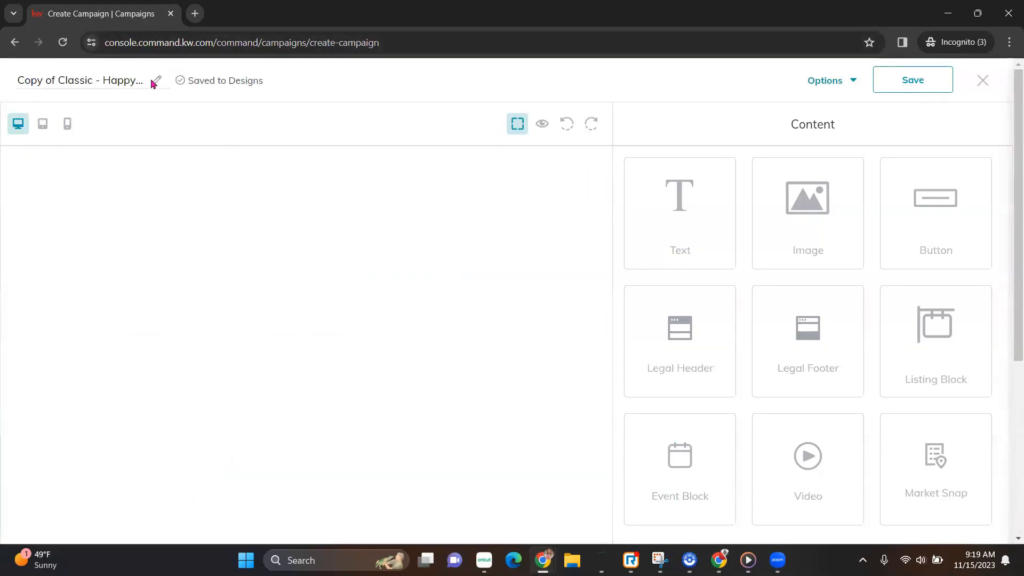
# Rename the design to 'Thanksgiving Tip Video'.
pyautogui.click(135, 84)
pyautogui.moveTo(24, 80); pyautogui.dragTo(310, 93)
pyautogui.press('BackSpace')
pyautogui.press('BackSpace')
pyautogui.write('Thanksgiving T')
pyautogui.write('ip[')
pyautogui.press('BackSpace')
pyautogui.write('Video')
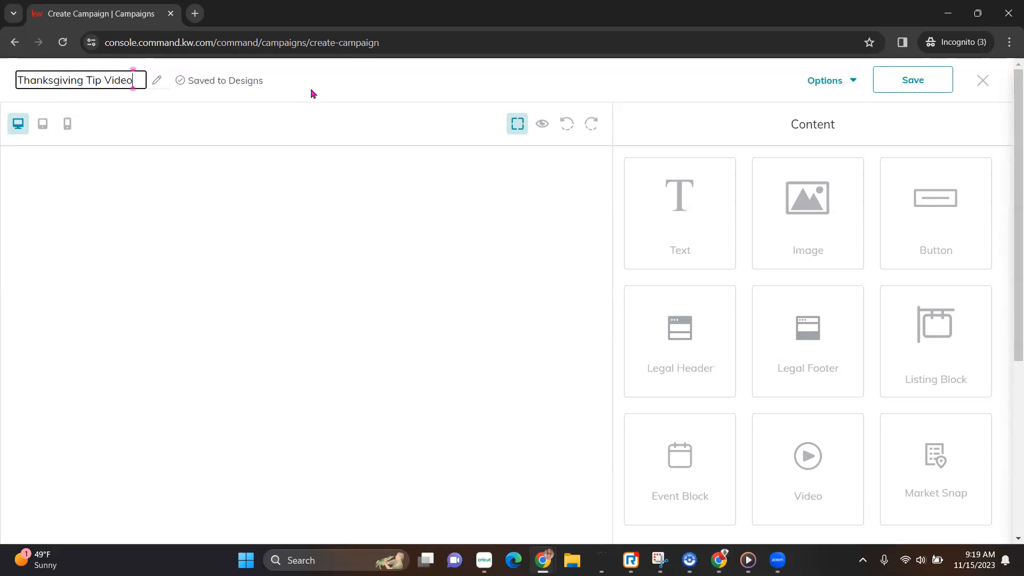
pyautogui.press('Return')
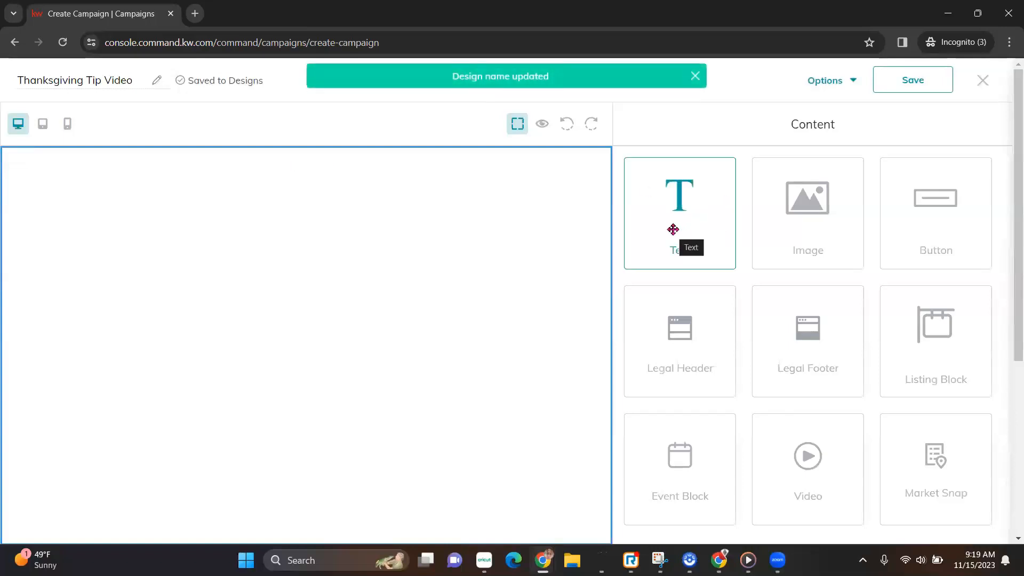
# Add a Legal Header block, preview the email, then drop an Image block below it.
pyautogui.moveTo(701, 361); pyautogui.dragTo(329, 272)
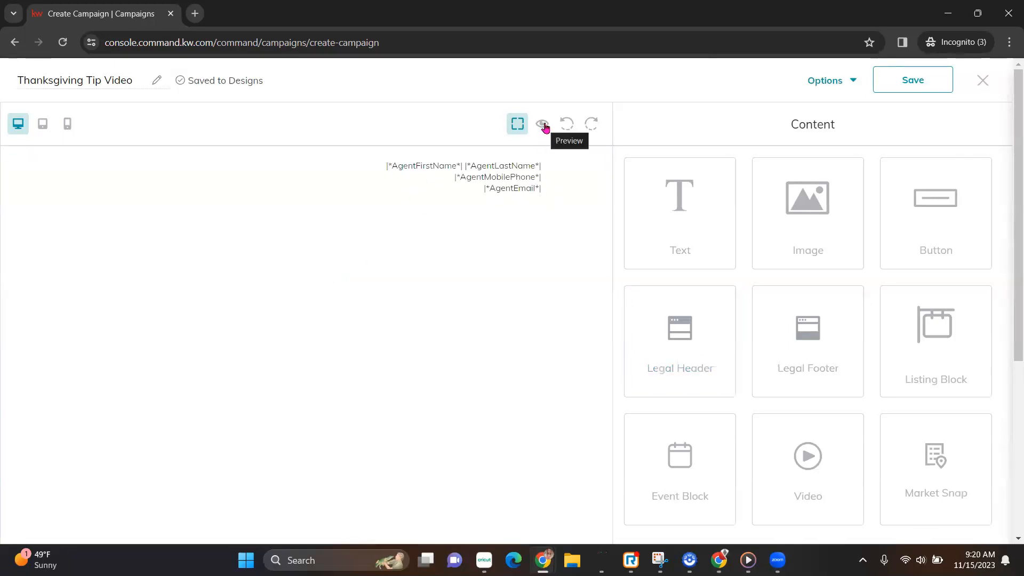
pyautogui.click(542, 125)
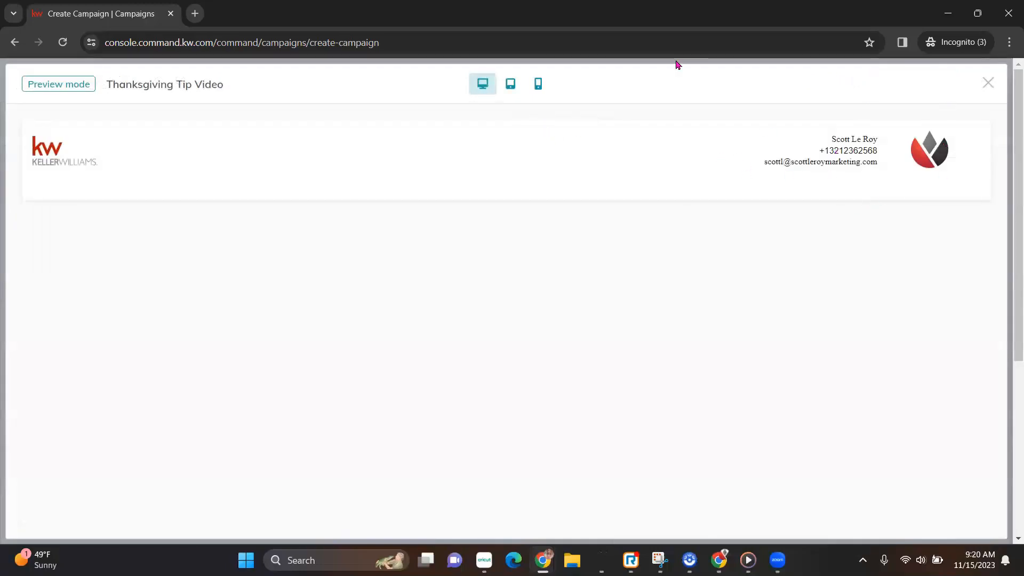
pyautogui.click(988, 82)
pyautogui.moveTo(799, 223); pyautogui.dragTo(418, 347)
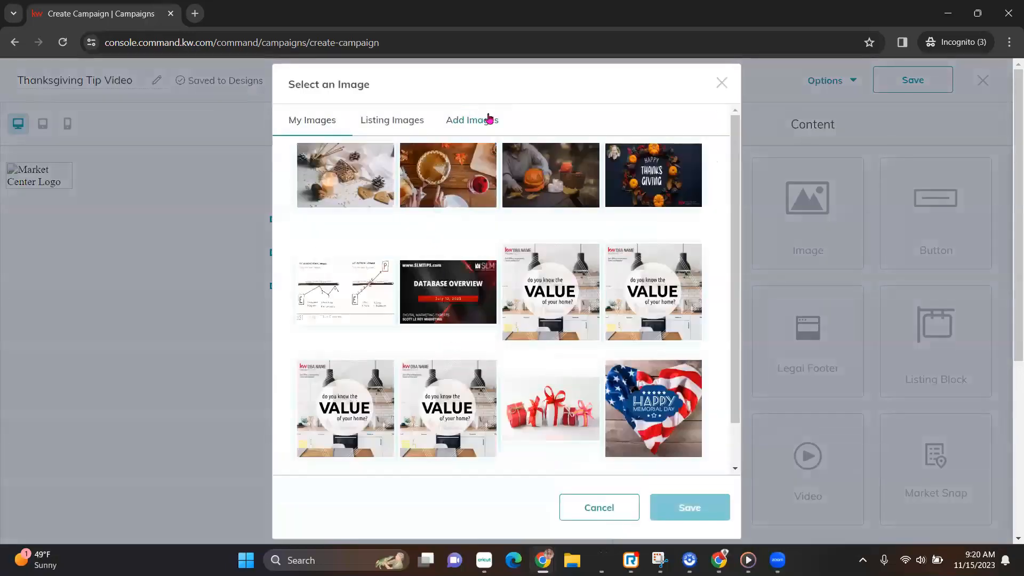
# Upload the TG20-Table_Sq image and insert it into the email.
pyautogui.click(468, 121)
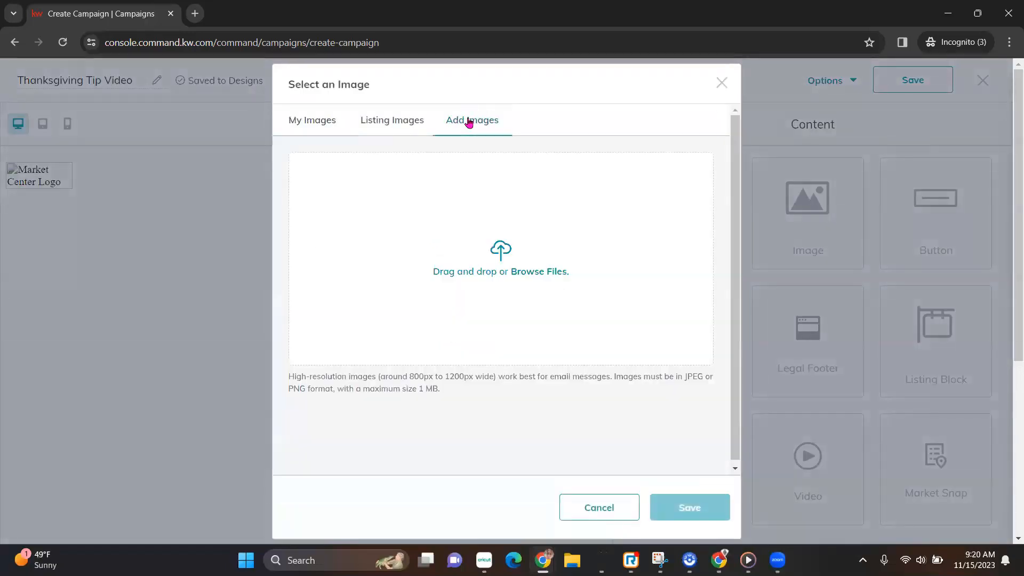
pyautogui.click(518, 270)
pyautogui.click(171, 160)
pyautogui.press('Return')
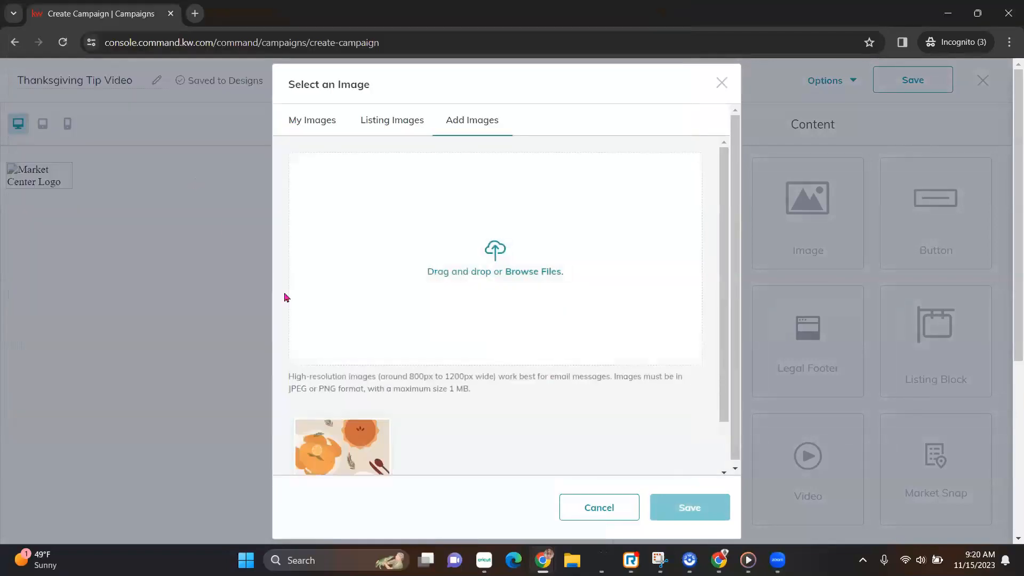
pyautogui.click(343, 449)
pyautogui.scroll(-2, 341, 421)
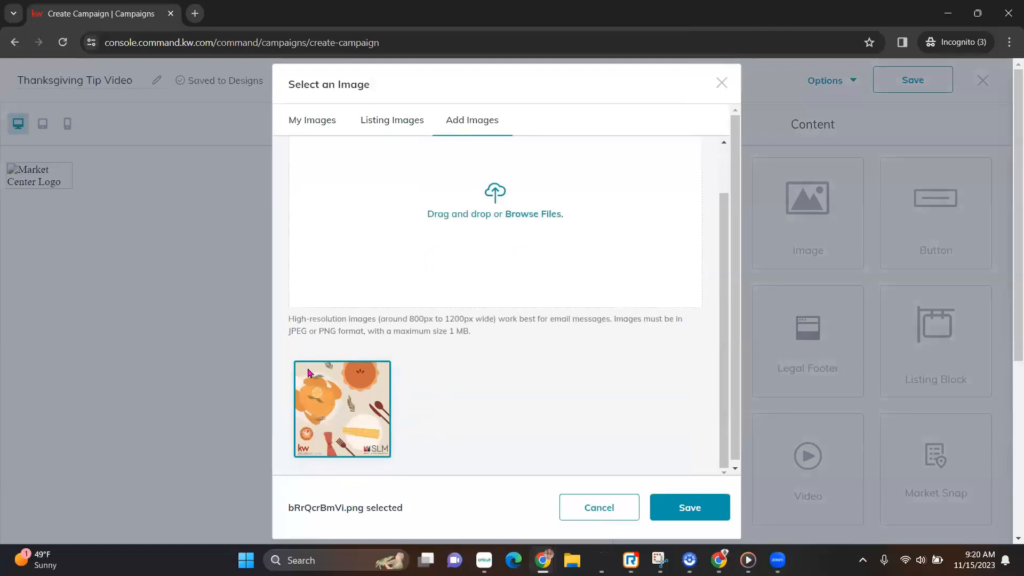
pyautogui.click(693, 510)
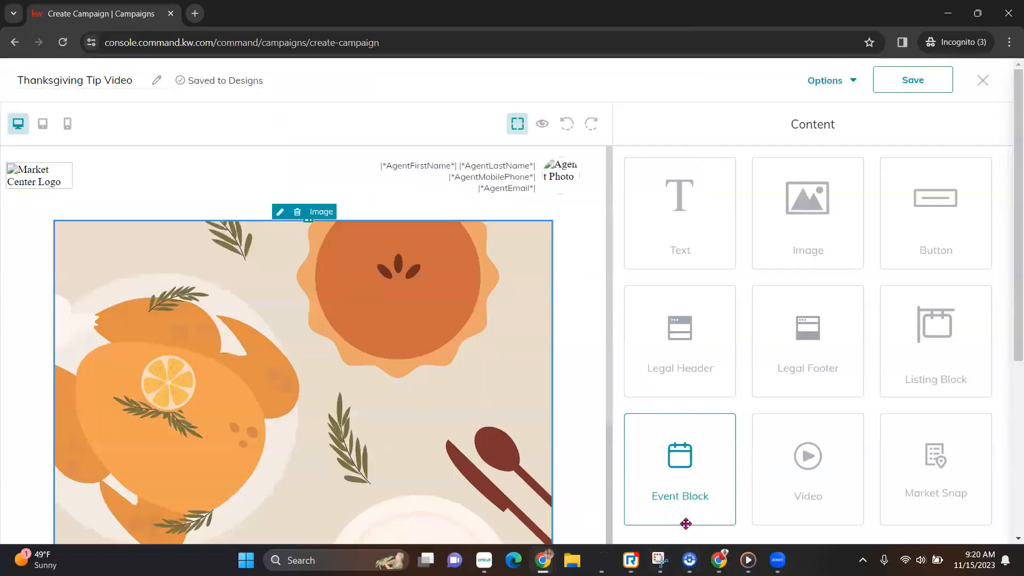
pyautogui.scroll(-3, 493, 408)
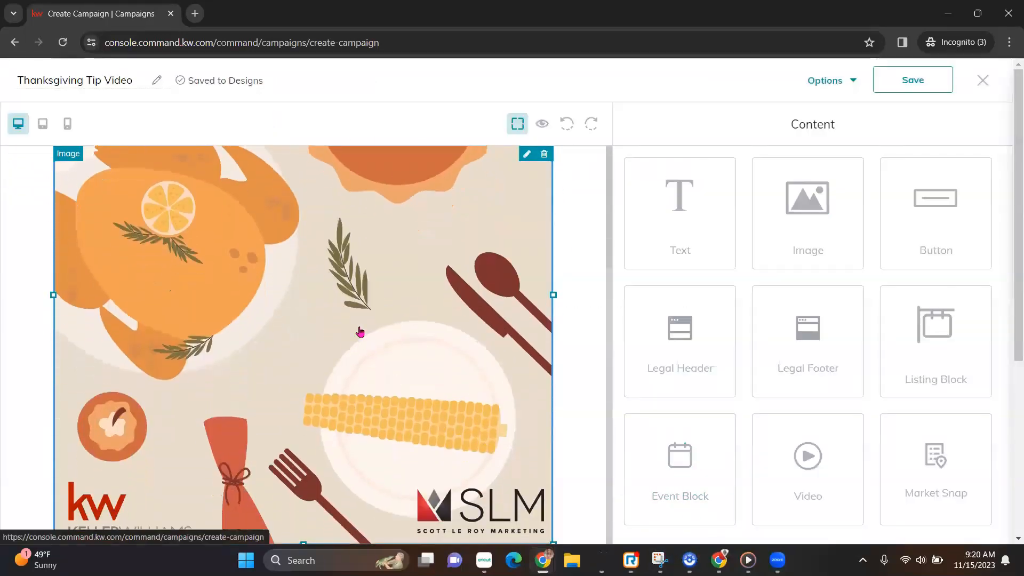
pyautogui.scroll(3, 392, 409)
# Add text blocks above and below the Thanksgiving image.
pyautogui.moveTo(639, 211); pyautogui.dragTo(459, 233)
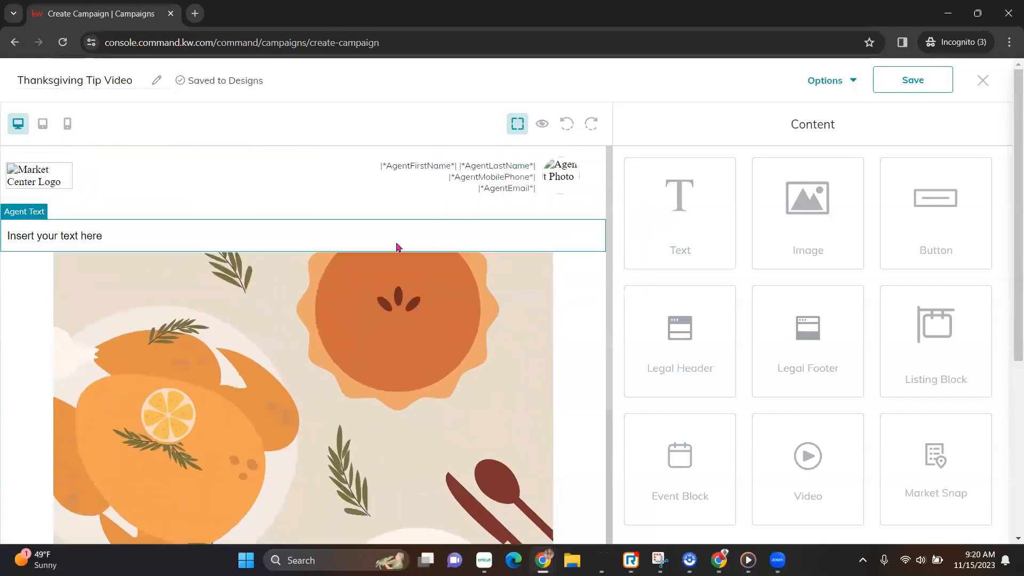
pyautogui.scroll(-4, 397, 246)
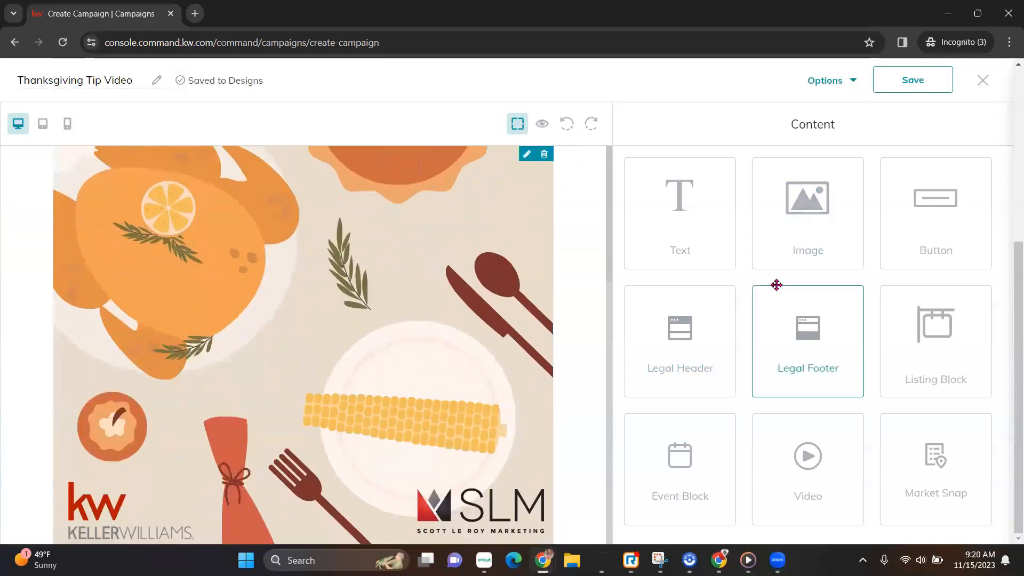
pyautogui.moveTo(815, 235); pyautogui.dragTo(563, 531)
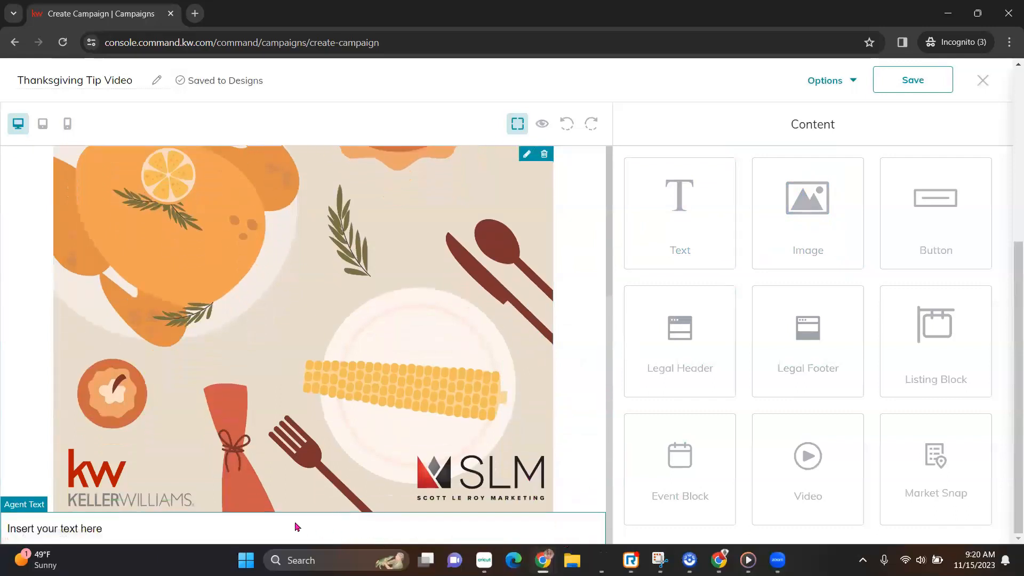
# Add a Legal Footer below the text placeholder and preview the email.
pyautogui.click(313, 533)
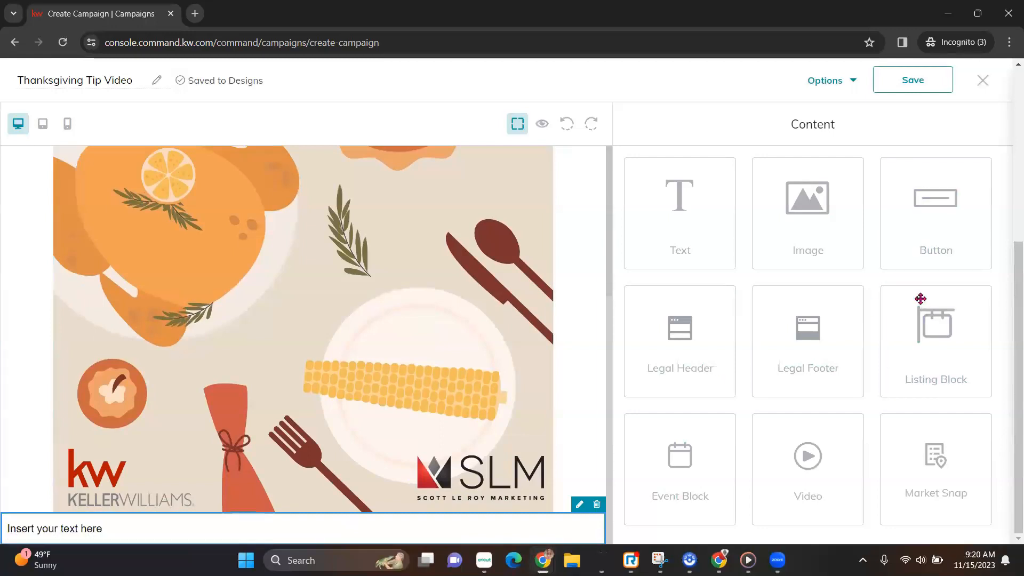
pyautogui.moveTo(809, 350); pyautogui.dragTo(553, 537)
pyautogui.scroll(-5, 557, 484)
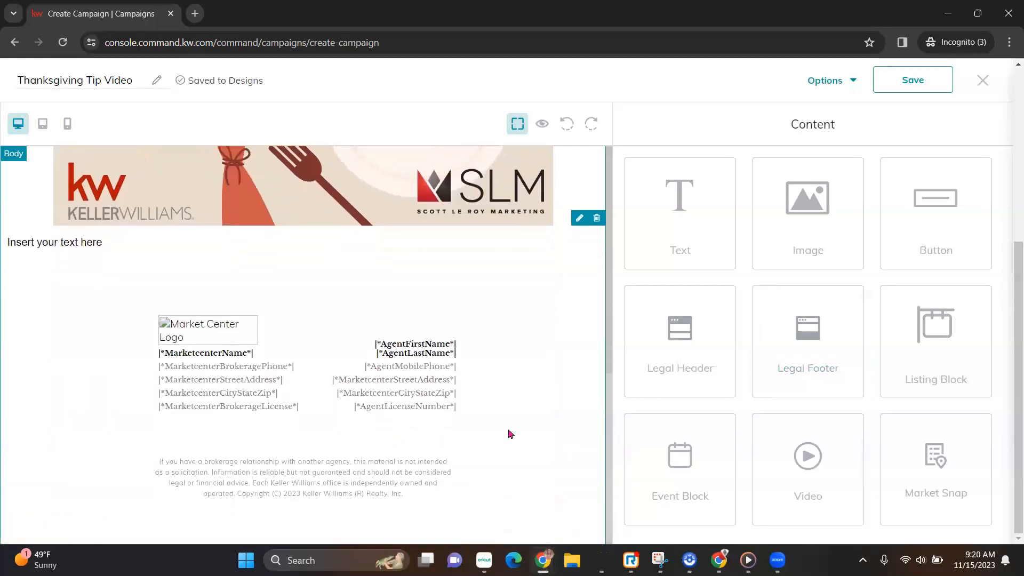
pyautogui.click(540, 124)
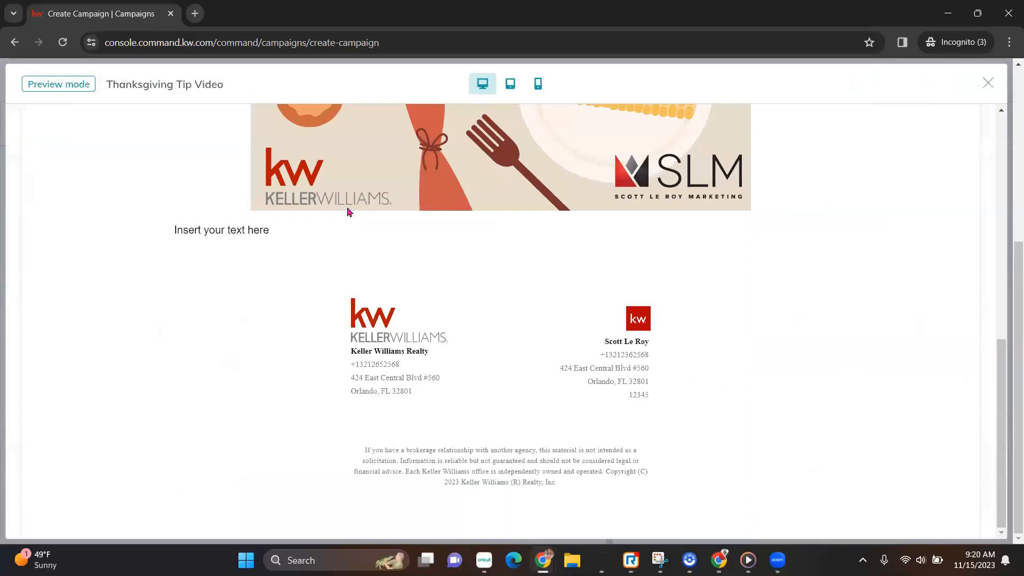
pyautogui.click(988, 83)
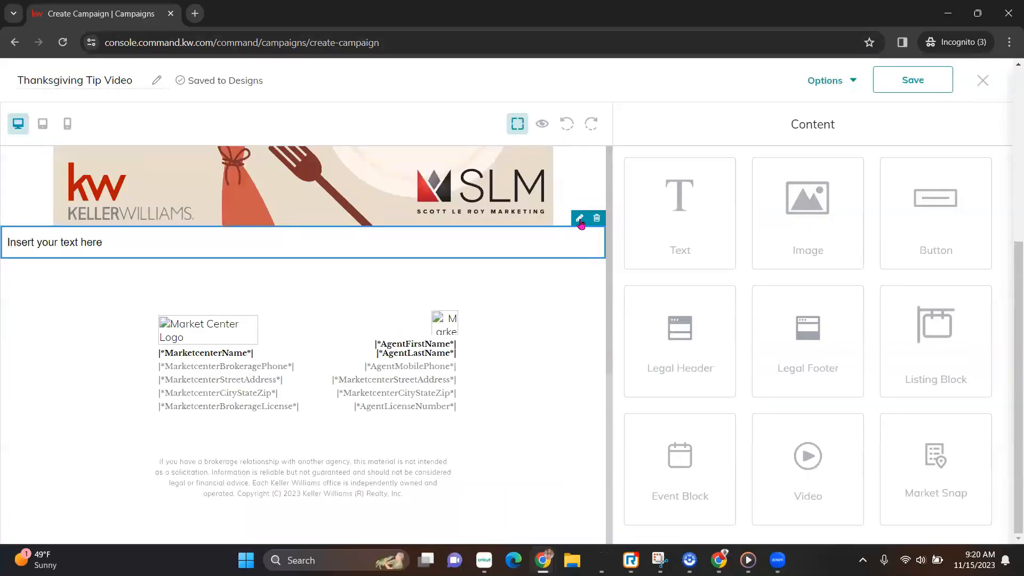
# Replace the placeholder with a centred Happy Thanksgiving wish ending 'surrounded by loved ones!'.
pyautogui.click(580, 218)
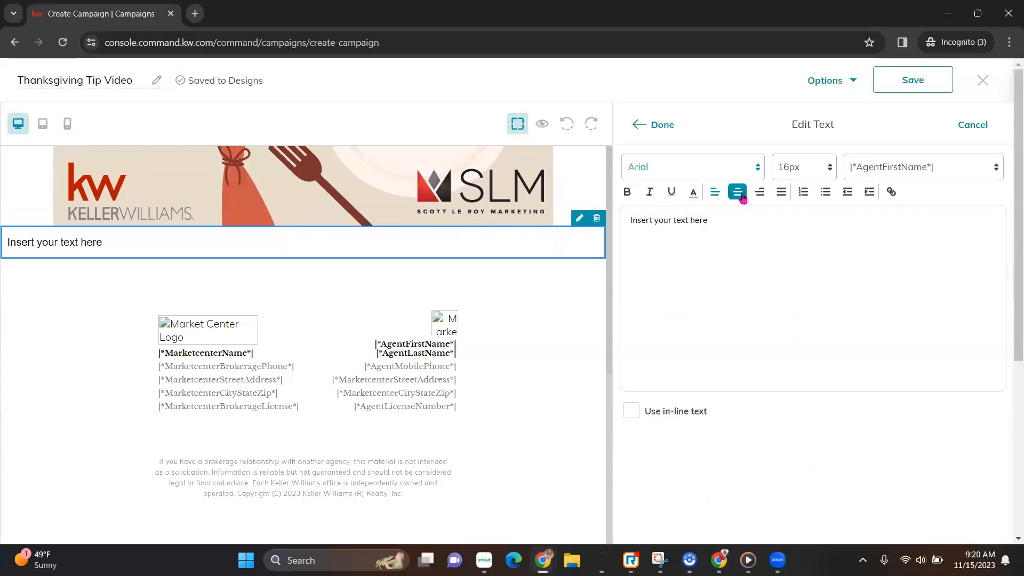
pyautogui.click(742, 197)
pyautogui.moveTo(866, 221); pyautogui.dragTo(755, 220)
pyautogui.click(737, 195)
pyautogui.click(737, 196)
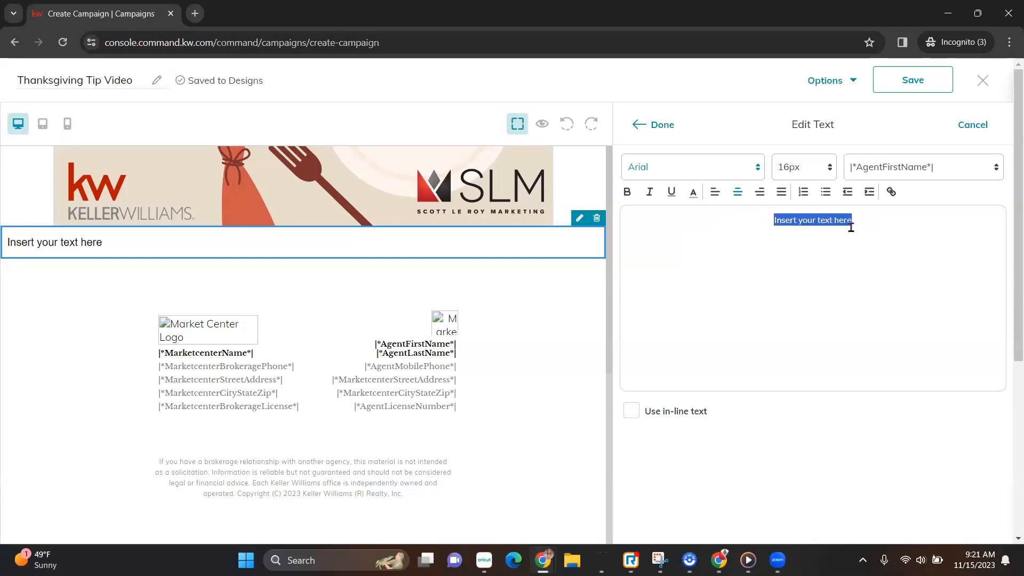
pyautogui.write('Wishing you and your loved one a ')
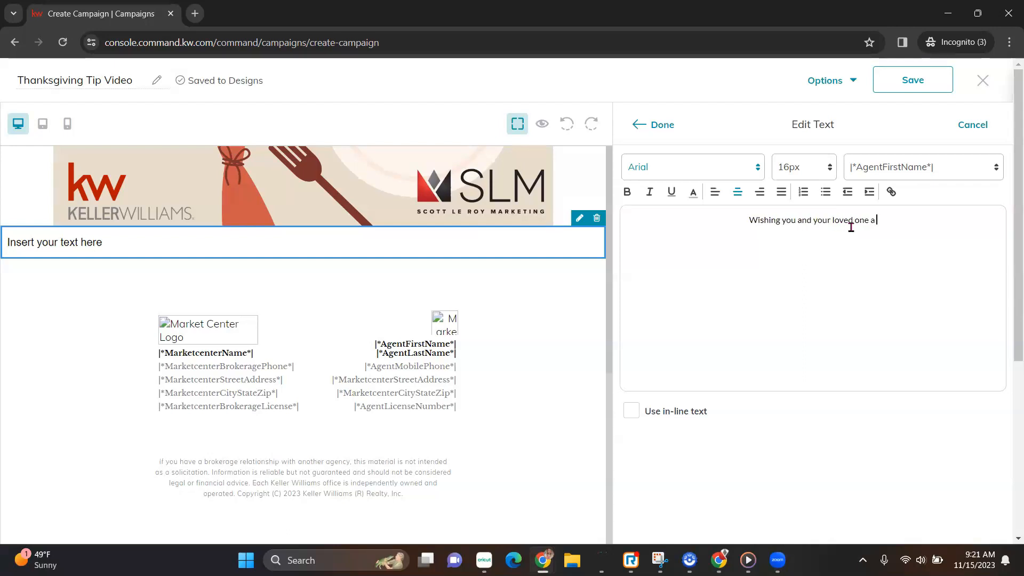
pyautogui.write('st')
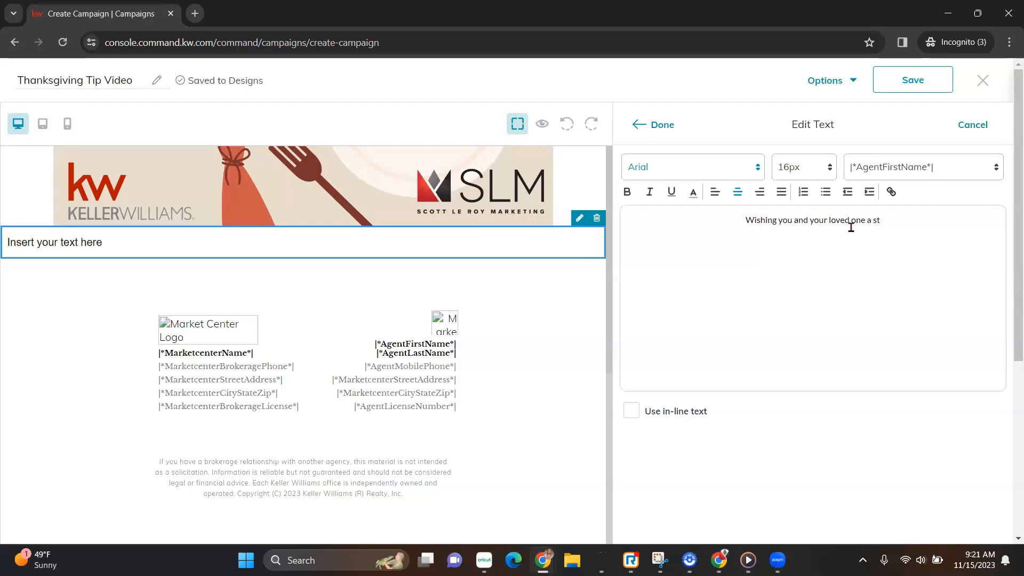
pyautogui.write('uffed')
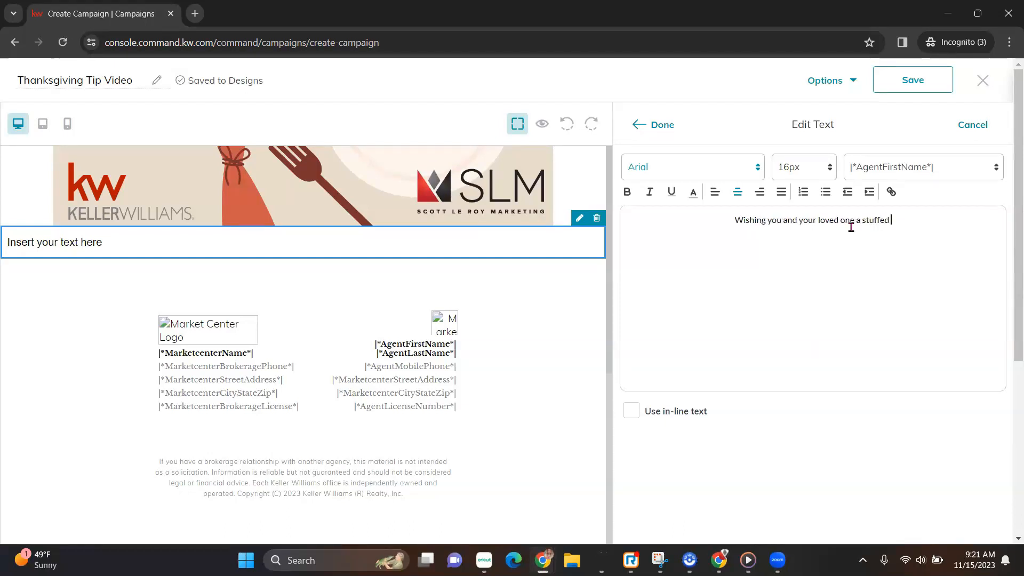
pyautogui.press('BackSpace')
pyautogui.press('BackSpace')
pyautogui.press('BackSpace')
pyautogui.press('BackSpace')
pyautogui.press('BackSpace')
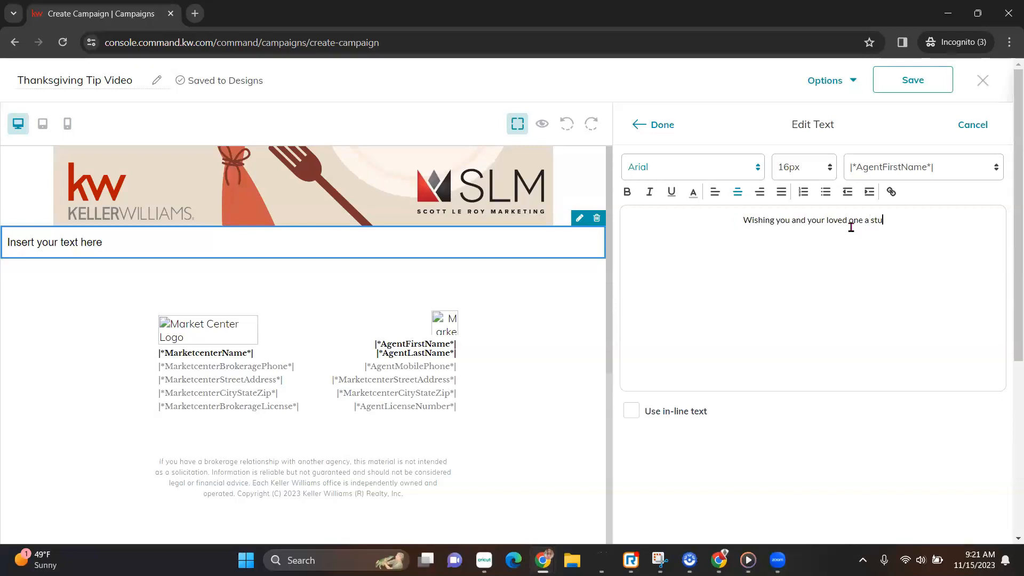
pyautogui.write('s a very Happt')
pyautogui.press('BackSpace')
pyautogui.write('y Thanksgiving! ')
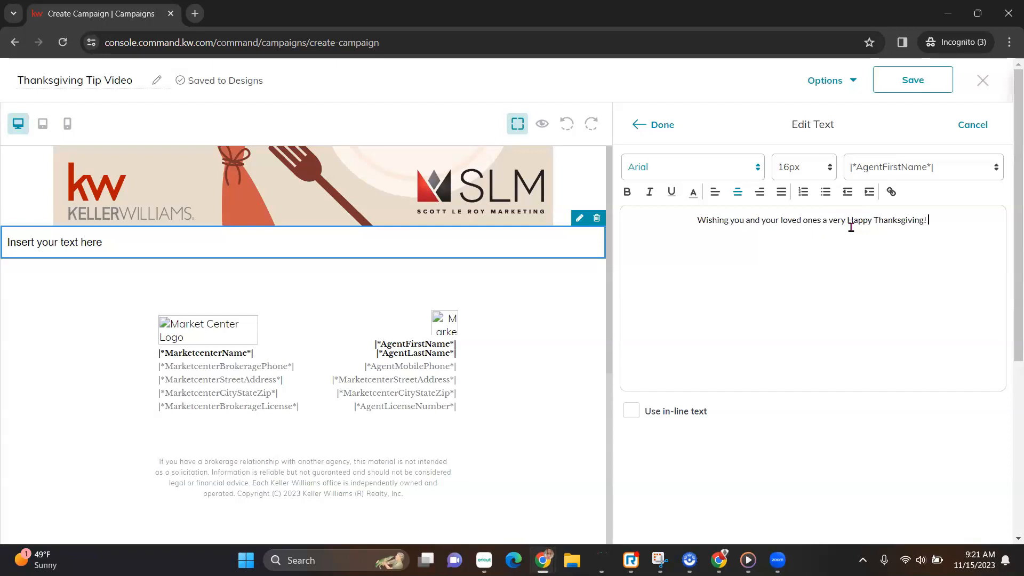
pyautogui.write('May you')
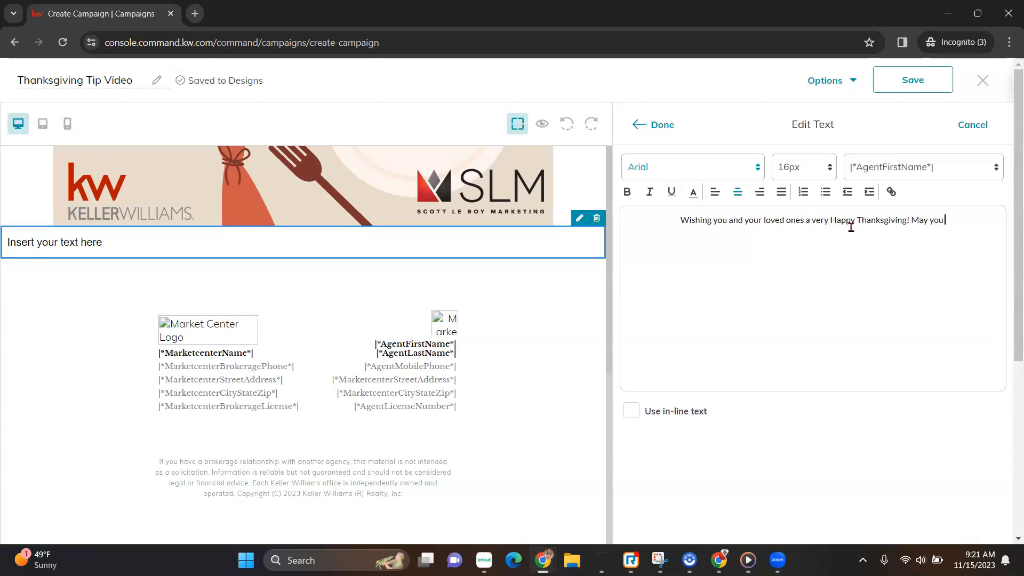
pyautogui.write(' be stuffe')
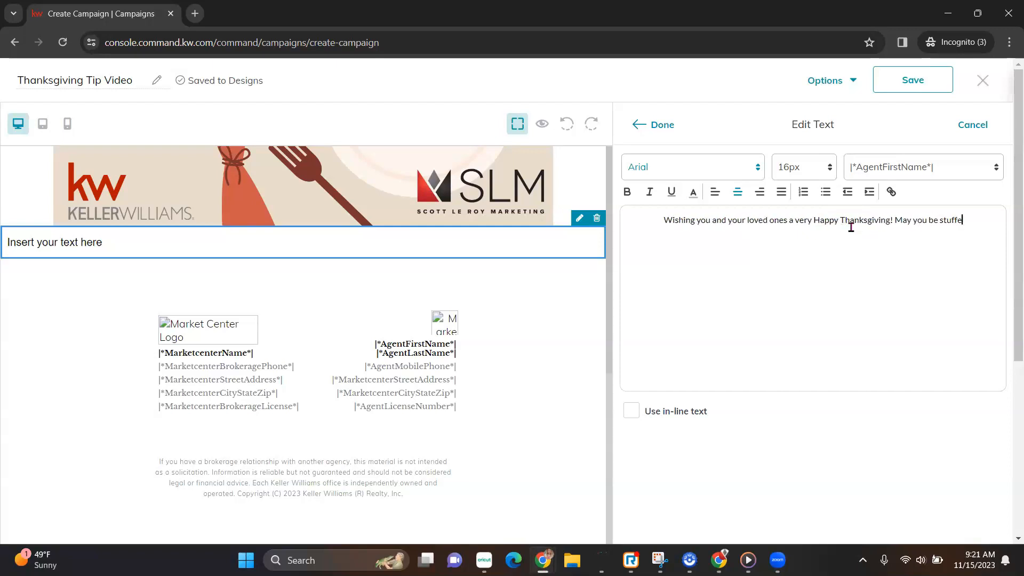
pyautogui.write('d with goodies')
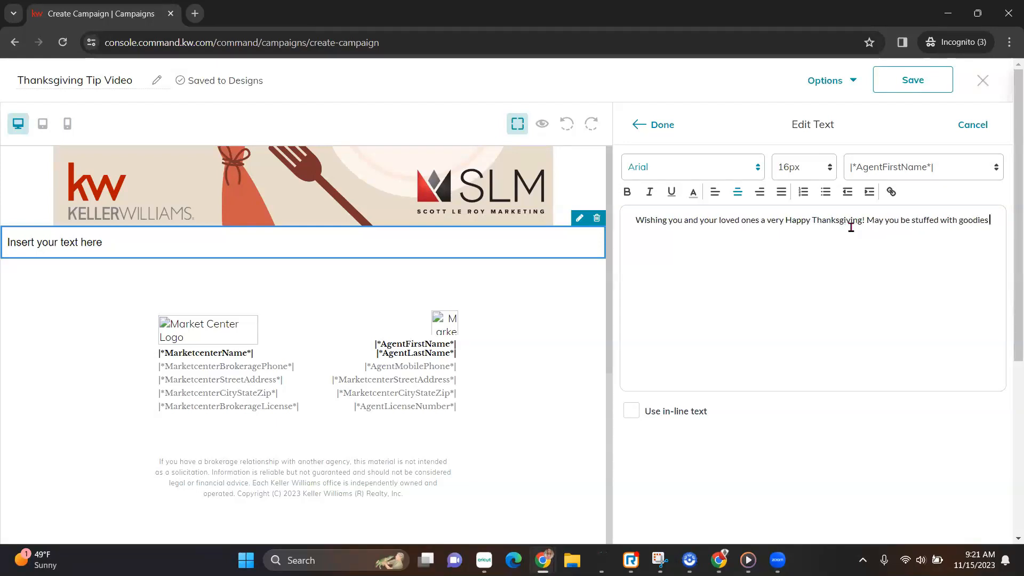
pyautogui.press('BackSpace')
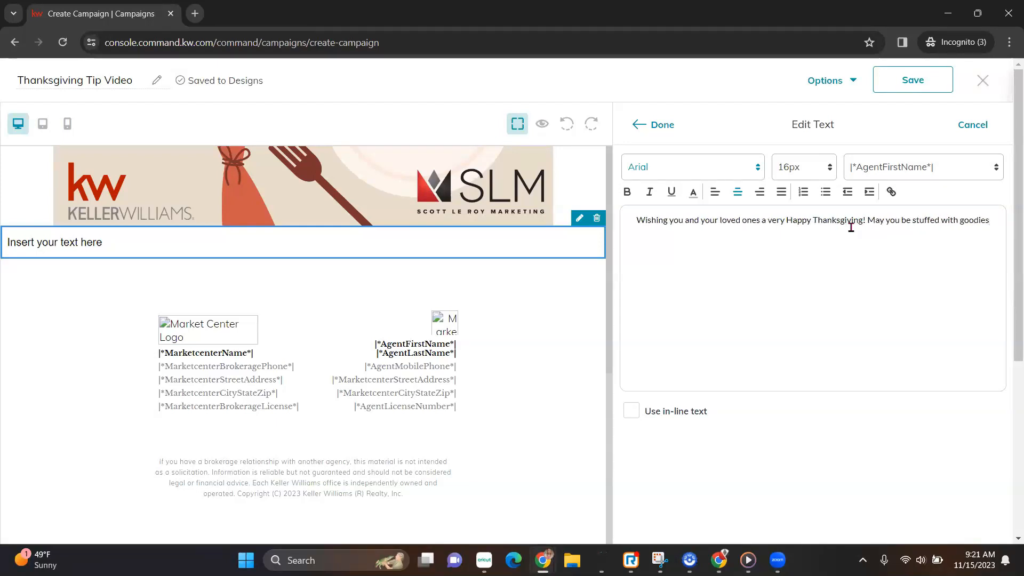
pyautogui.write('and ')
pyautogui.write('surroun')
pyautogui.write('ded by loved')
pyautogui.write(' ones!')
# Set the whole message to Lucida font at 20px.
pyautogui.moveTo(890, 237); pyautogui.dragTo(621, 213)
pyautogui.click(756, 167)
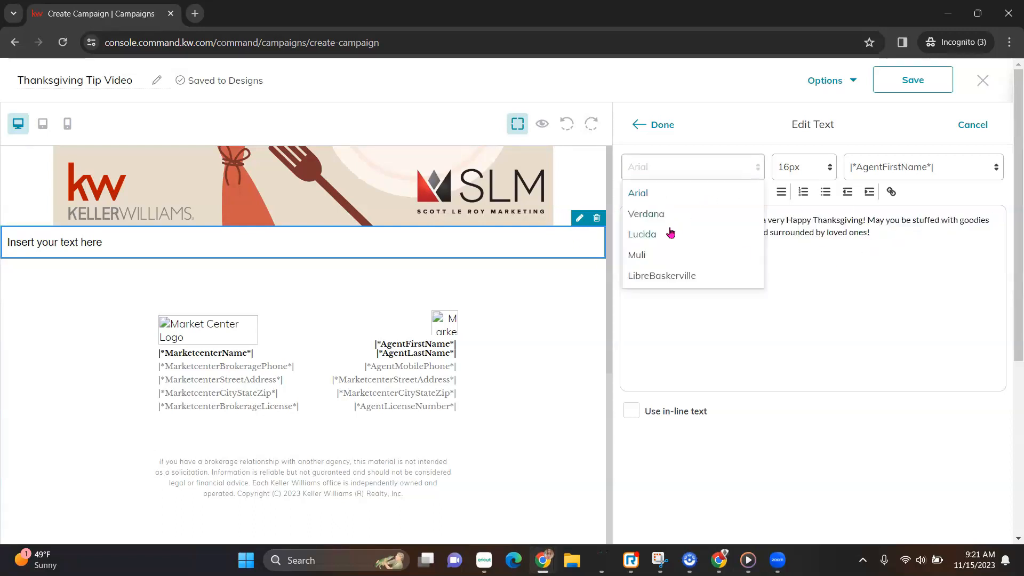
pyautogui.click(670, 233)
pyautogui.click(806, 172)
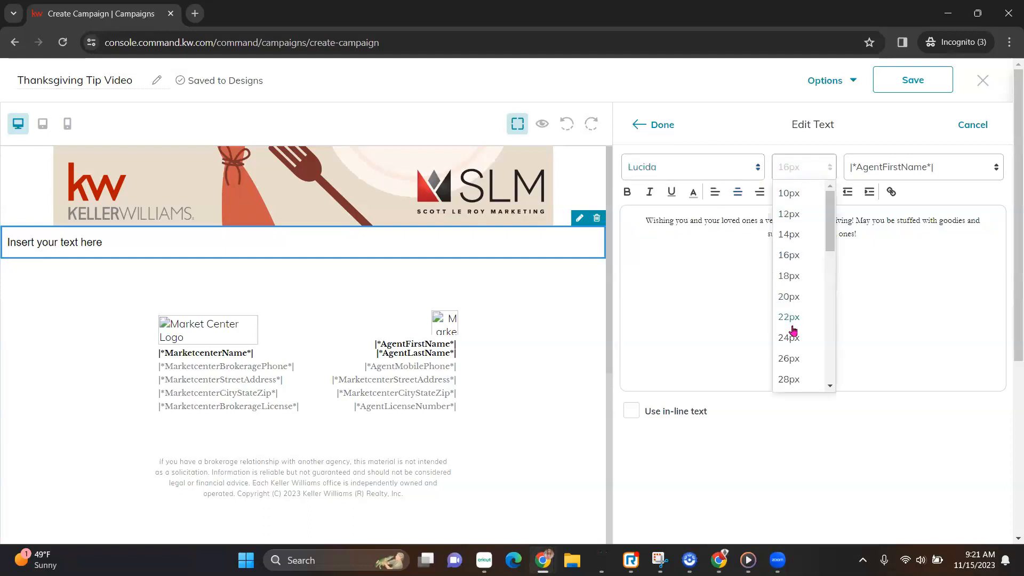
pyautogui.click(793, 297)
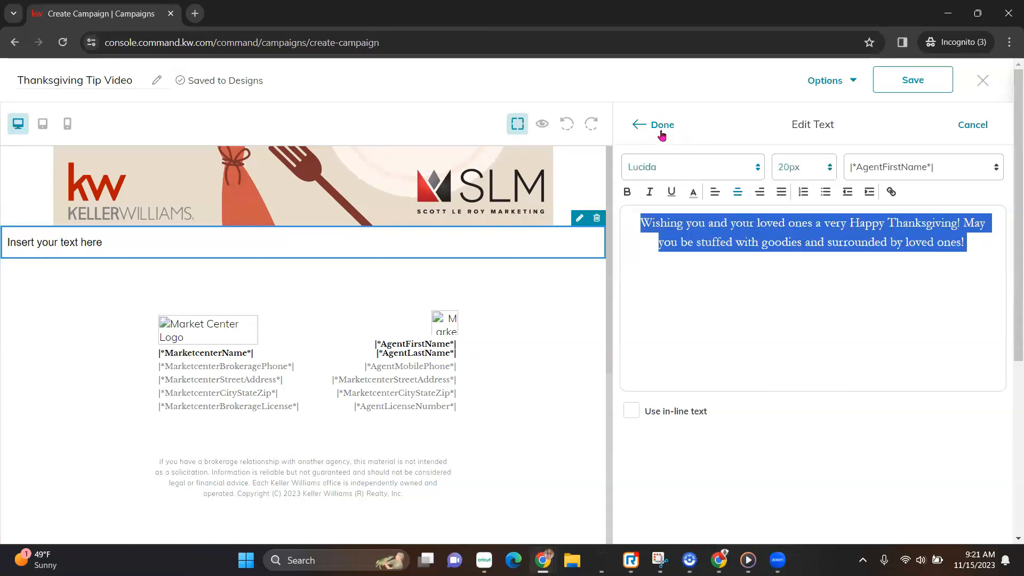
# Turn on in-line text for the wish block so it wraps within the image width.
pyautogui.click(662, 126)
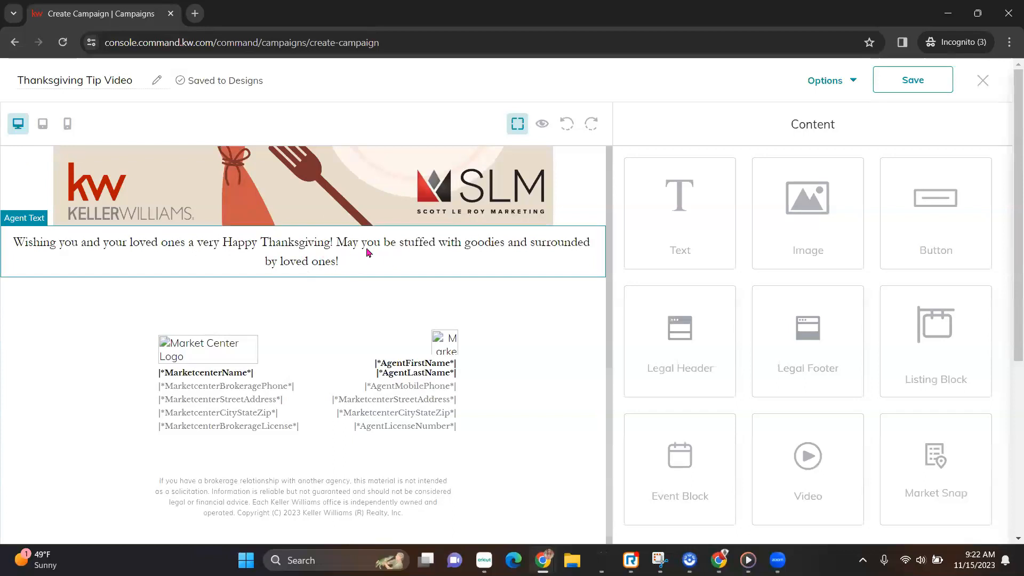
pyautogui.scroll(10, 361, 283)
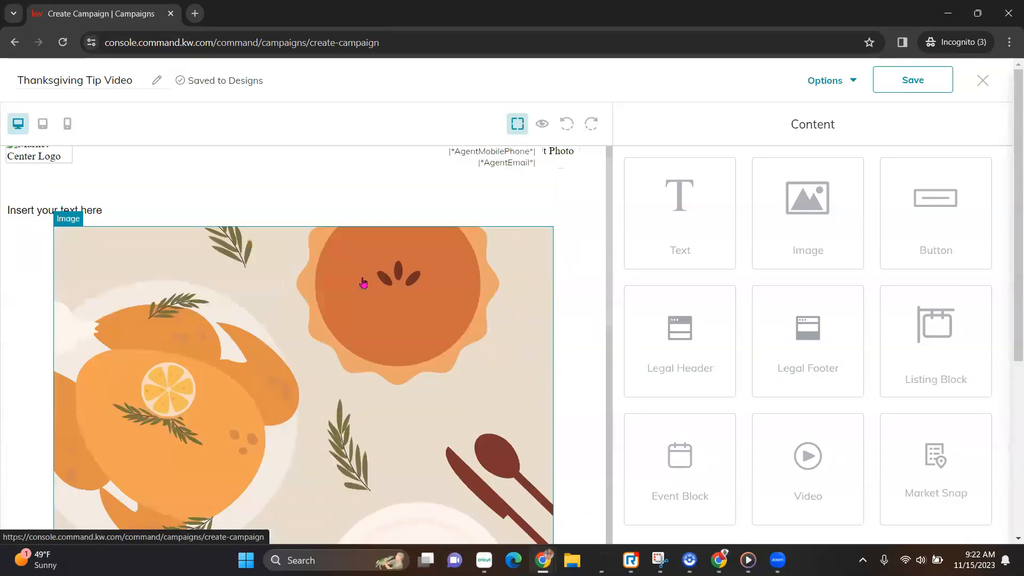
pyautogui.scroll(-8, 391, 376)
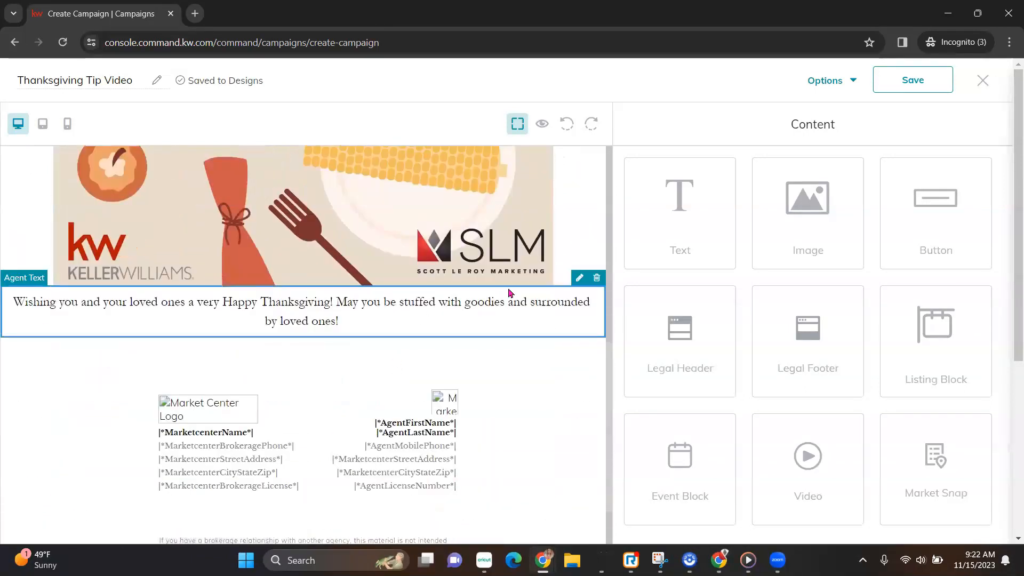
pyautogui.click(577, 278)
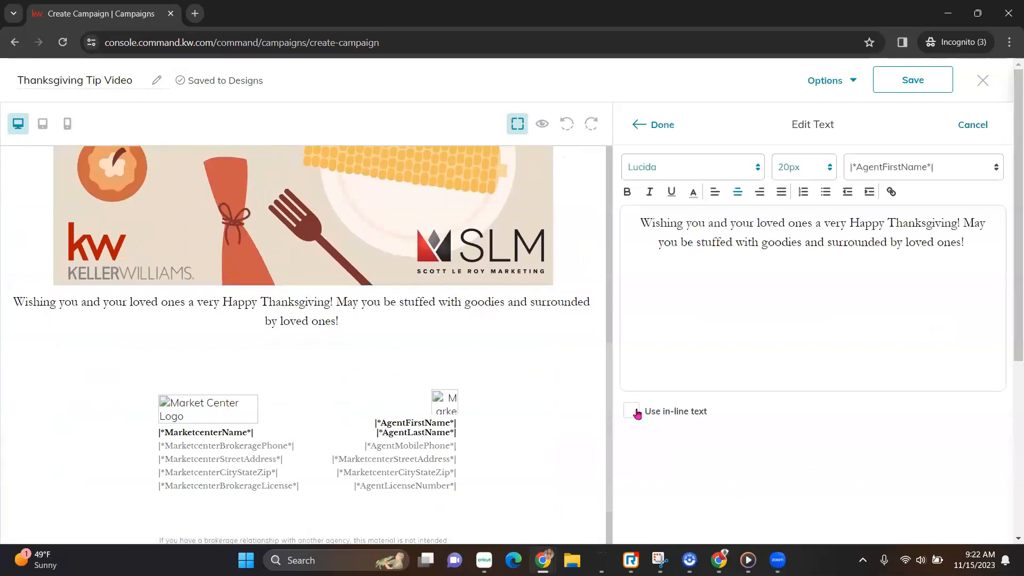
pyautogui.click(662, 127)
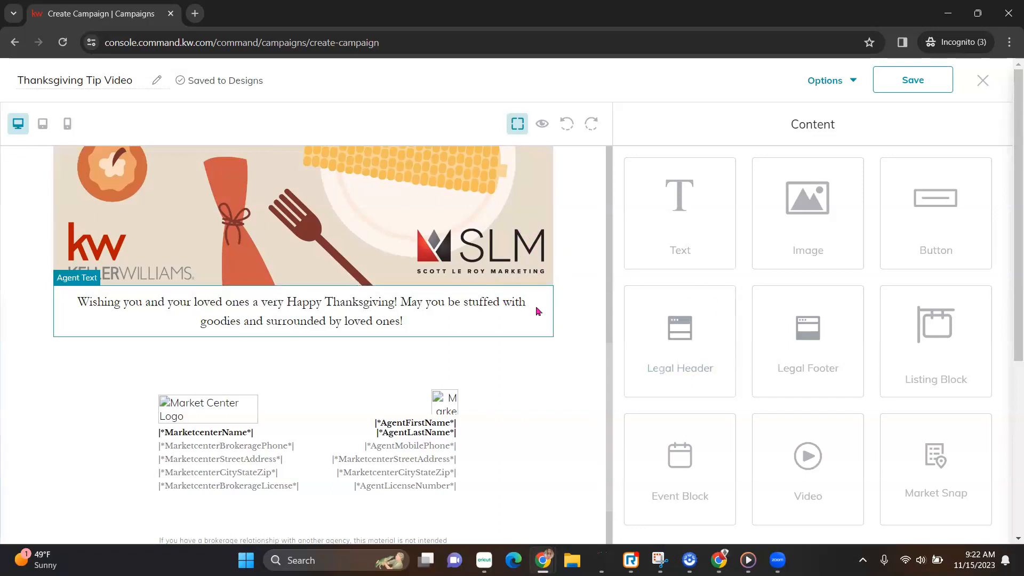
pyautogui.scroll(12, 536, 311)
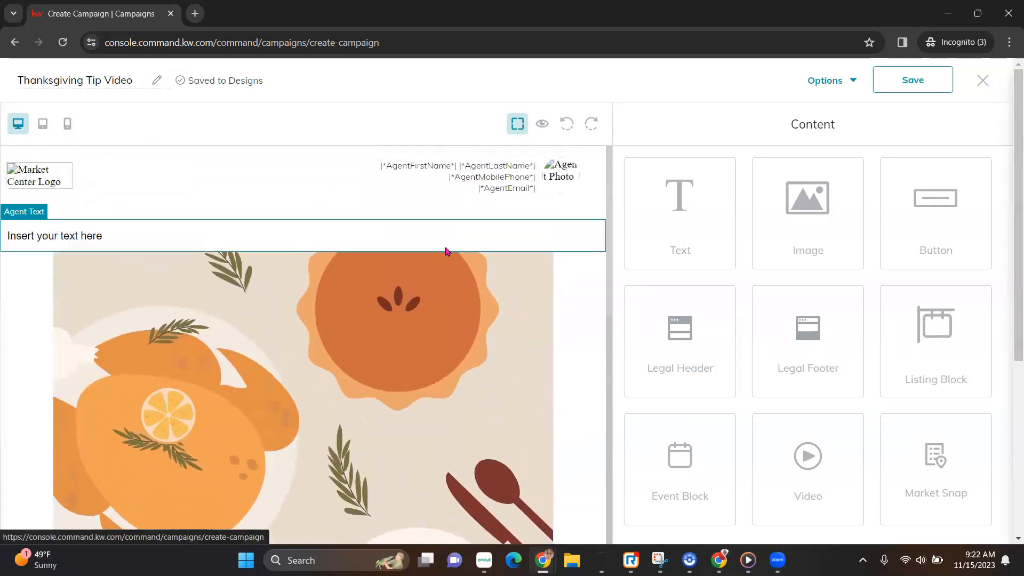
# Set the top placeholder text block's font to LibreBaskerville.
pyautogui.click(574, 217)
pyautogui.moveTo(735, 226); pyautogui.dragTo(621, 213)
pyautogui.click(737, 170)
pyautogui.click(683, 273)
pyautogui.click(713, 175)
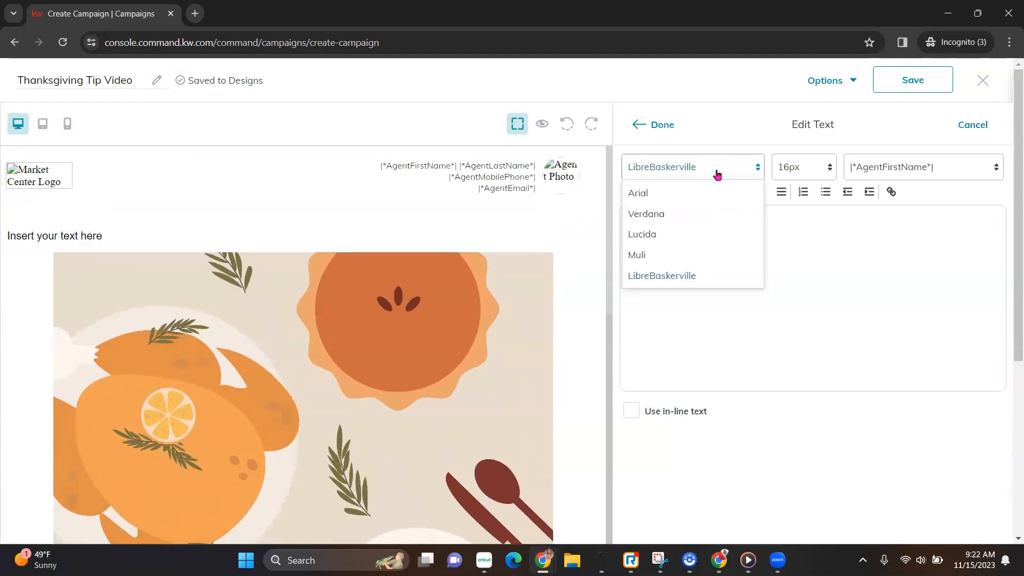
pyautogui.click(806, 242)
# Make the heading text 20px and centre-aligned.
pyautogui.click(826, 175)
pyautogui.moveTo(735, 224); pyautogui.dragTo(585, 217)
pyautogui.click(830, 161)
pyautogui.moveTo(747, 221); pyautogui.dragTo(591, 227)
pyautogui.click(820, 167)
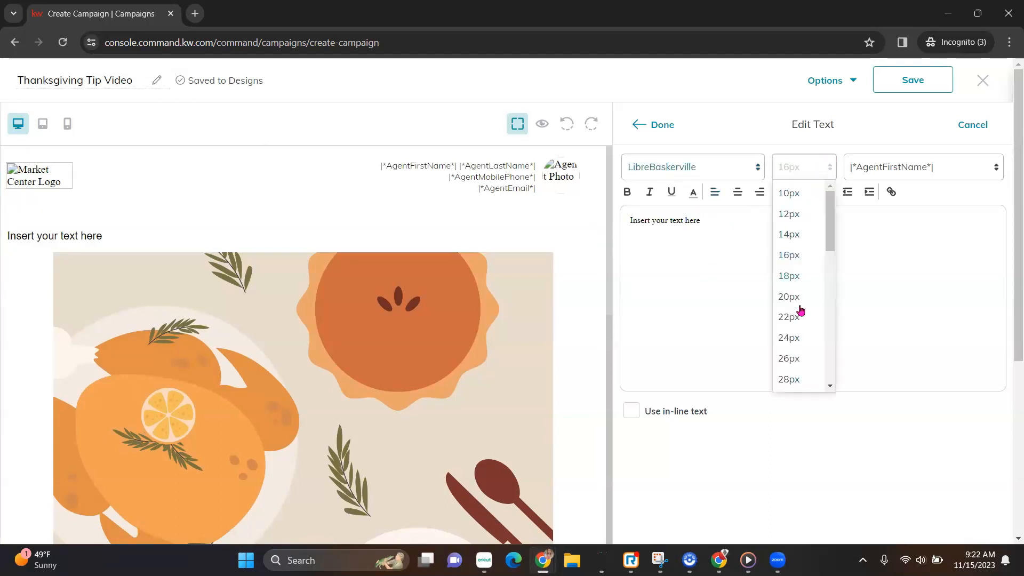
pyautogui.click(797, 298)
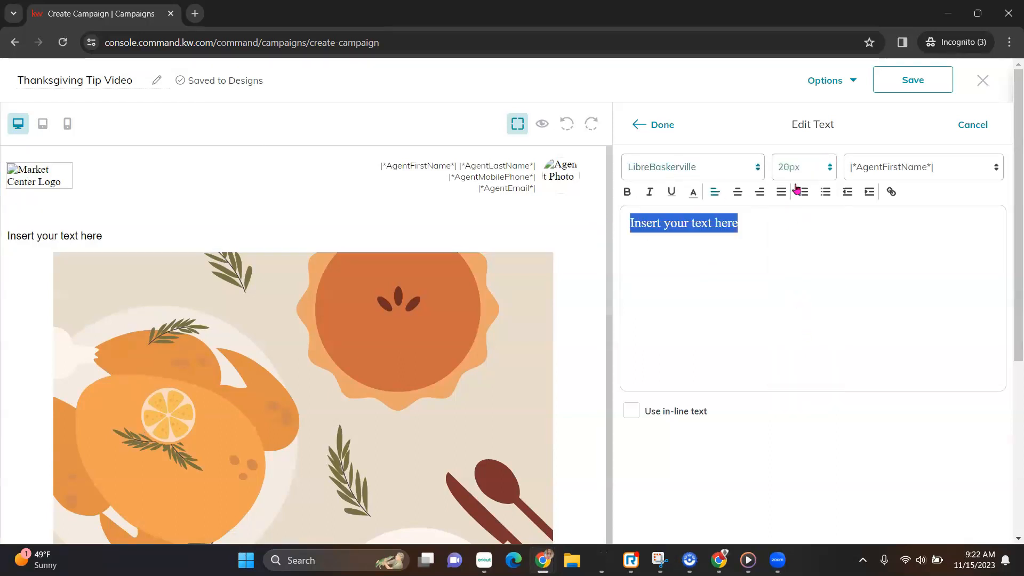
pyautogui.click(738, 192)
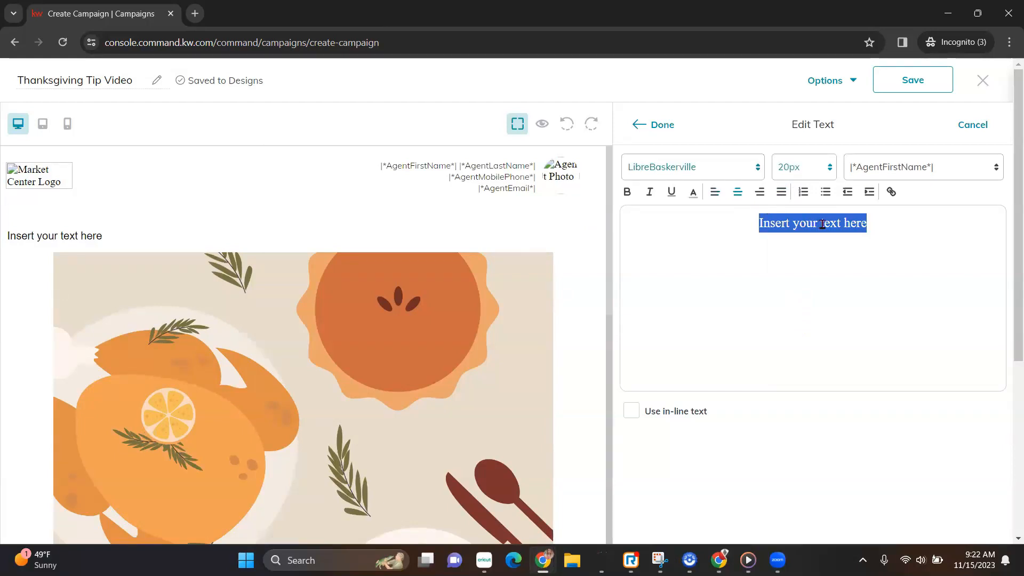
# Enter the heading 'Happy Thanksgiving from the entire SLM Team!' and finish editing the block.
pyautogui.write('Happ')
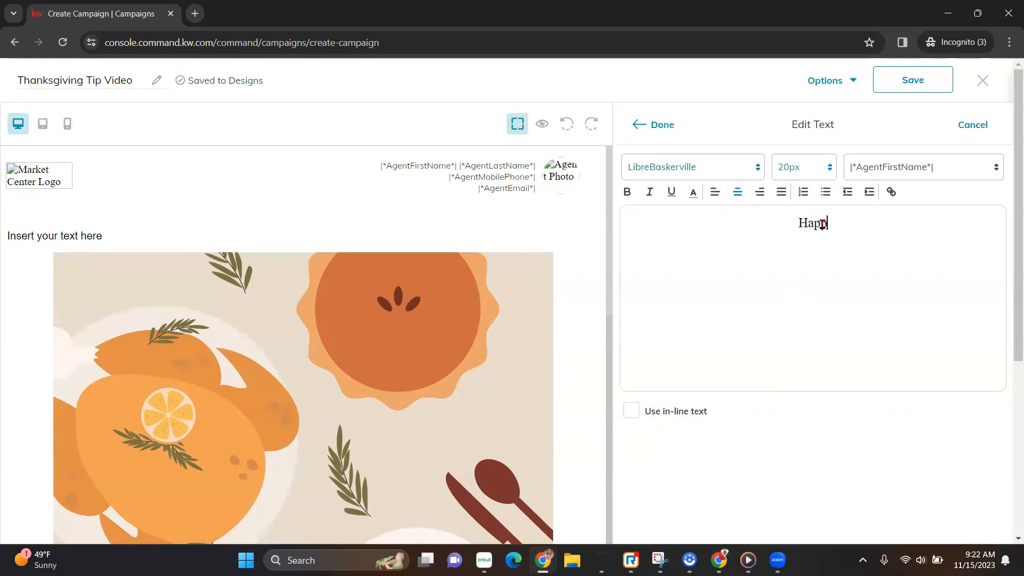
pyautogui.write('y Thanks')
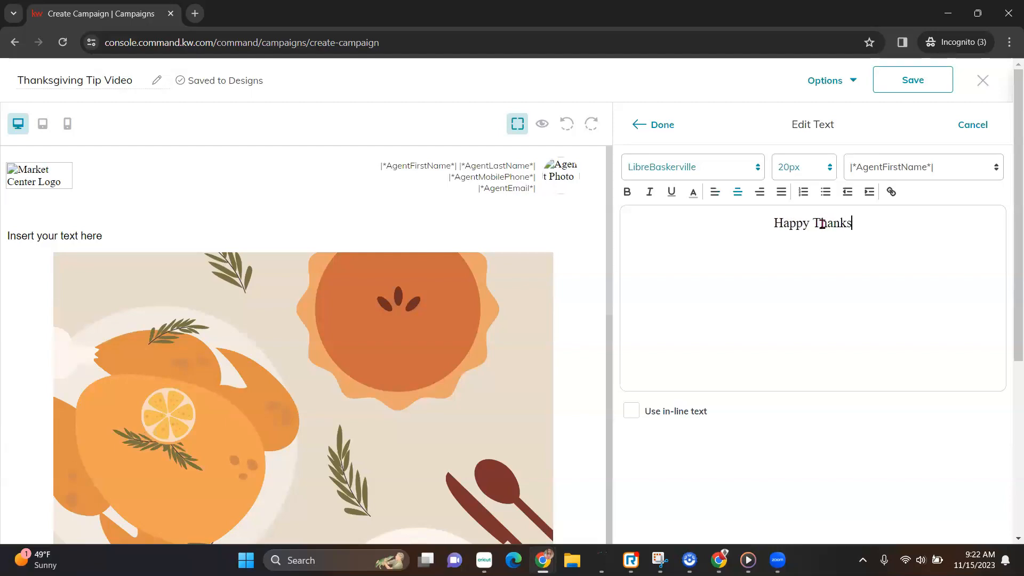
pyautogui.write('giving!')
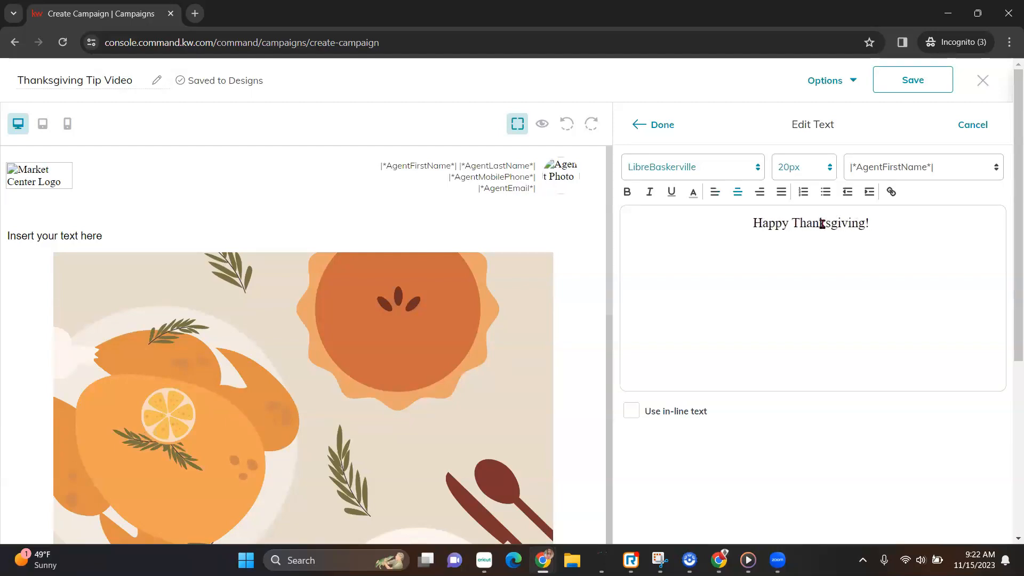
pyautogui.press('BackSpace')
pyautogui.press('BackSpace')
pyautogui.write('fromt he')
pyautogui.press('BackSpace')
pyautogui.press('BackSpace')
pyautogui.press('BackSpace')
pyautogui.press('BackSpace')
pyautogui.write('the entire SLM Team!')
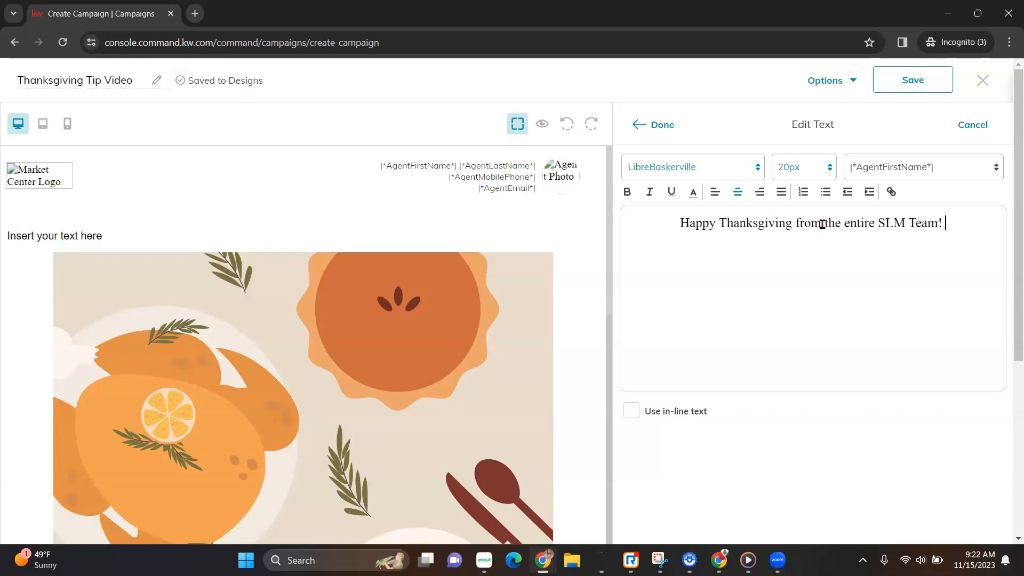
pyautogui.click(662, 124)
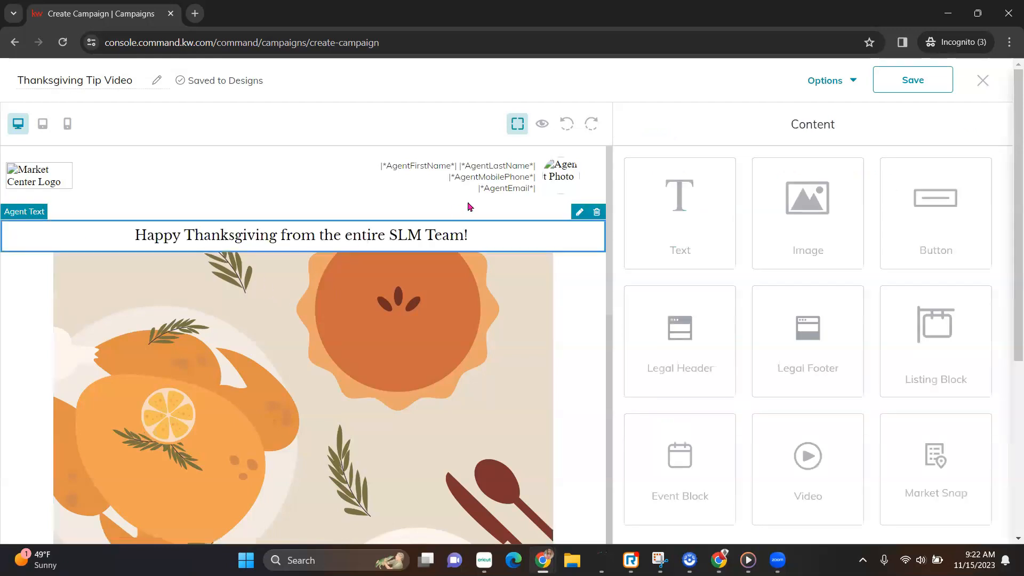
# Colour the whole heading line orange.
pyautogui.click(580, 213)
pyautogui.moveTo(970, 223); pyautogui.dragTo(631, 218)
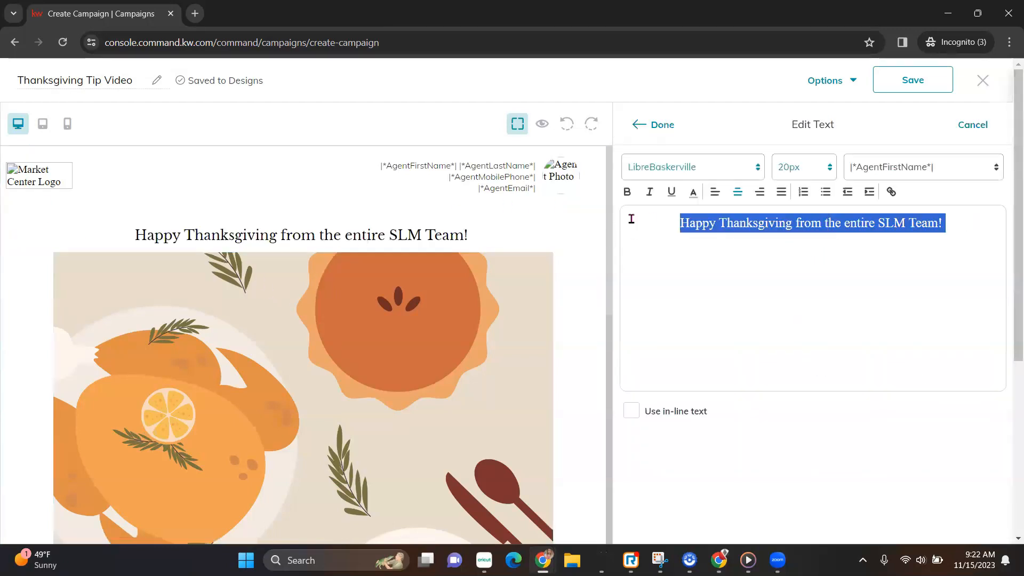
pyautogui.click(694, 192)
pyautogui.click(719, 210)
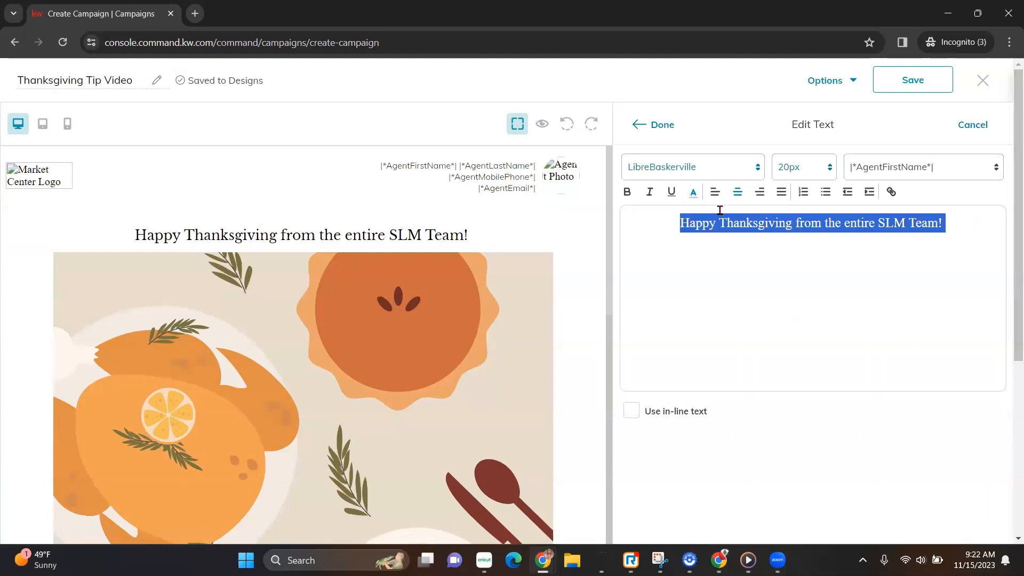
pyautogui.click(662, 125)
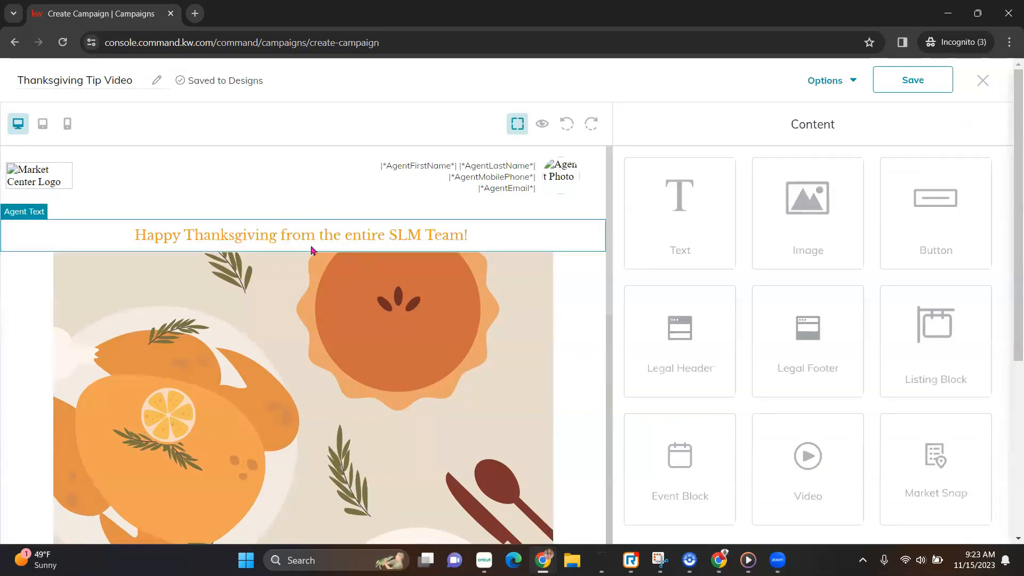
# Preview the finished Thanksgiving email, scrolling through it before closing the preview.
pyautogui.click(541, 124)
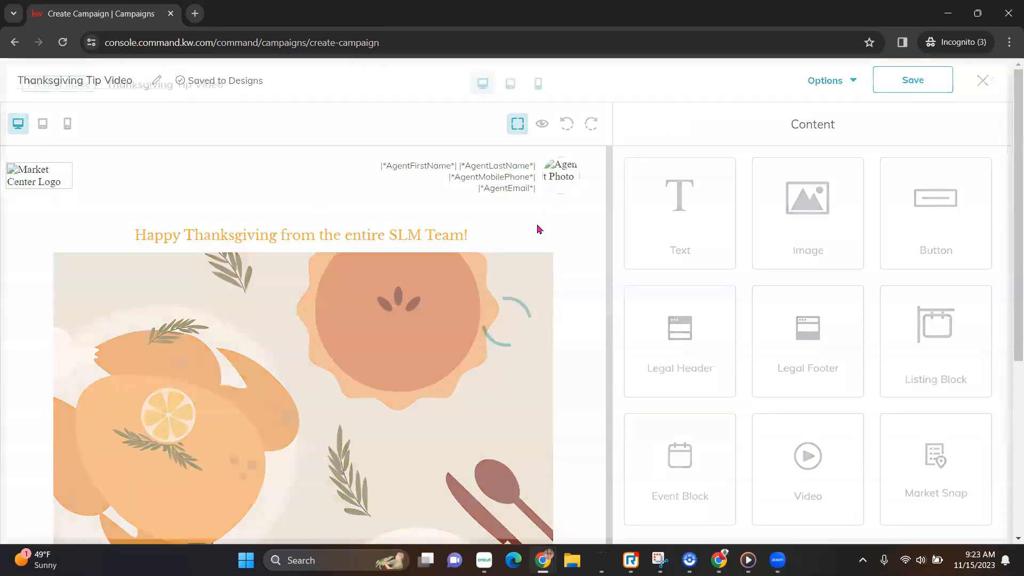
pyautogui.scroll(-10, 579, 269)
pyautogui.scroll(10, 579, 269)
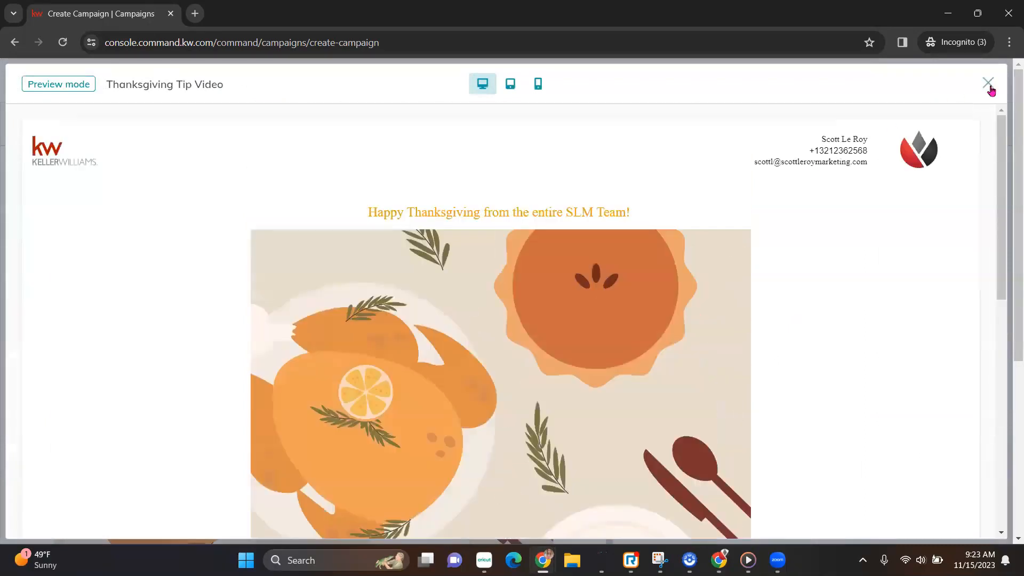
pyautogui.click(987, 84)
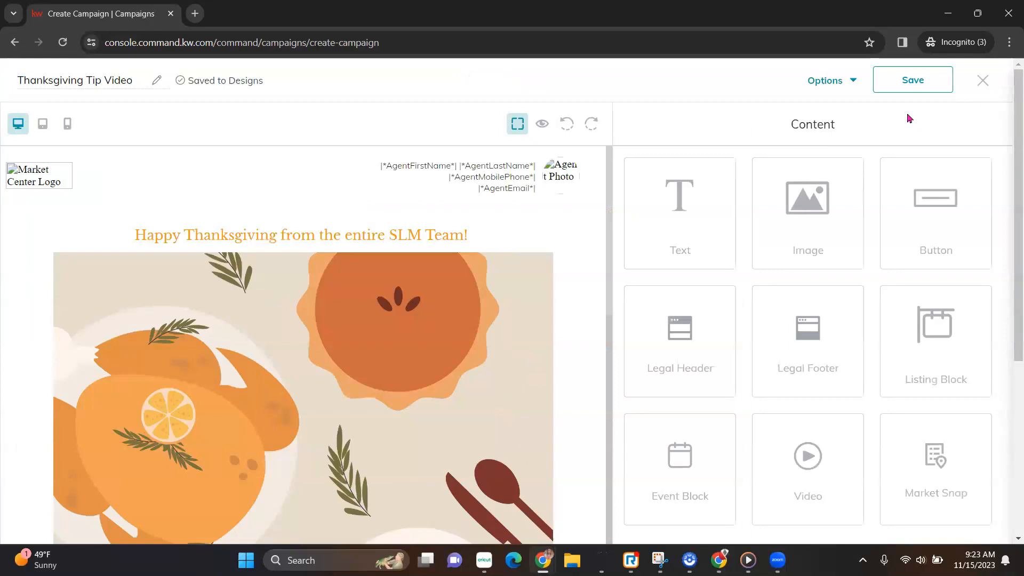
# Save the design and leave the email designer, keeping the changes.
pyautogui.click(911, 82)
pyautogui.click(983, 81)
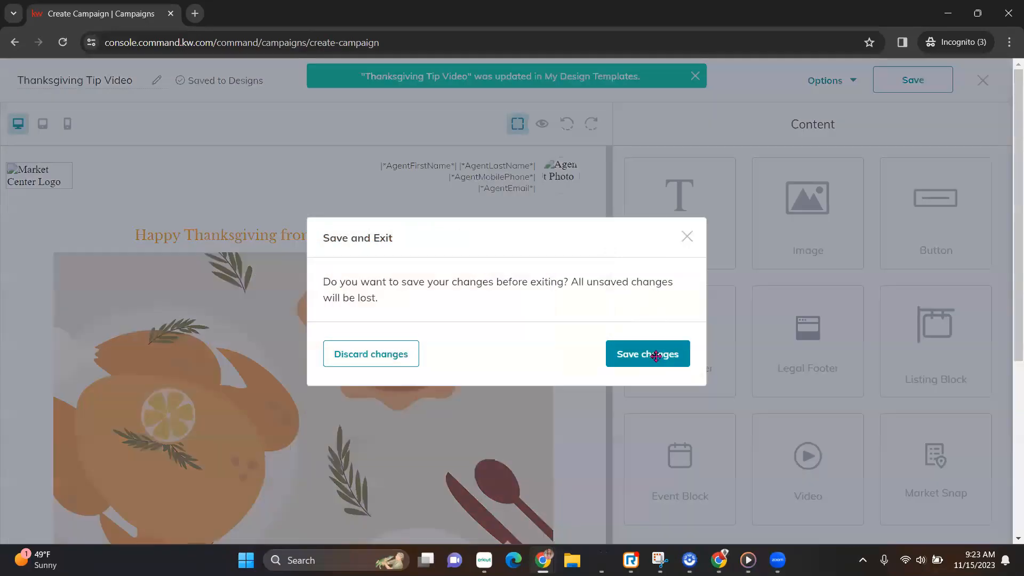
pyautogui.click(656, 356)
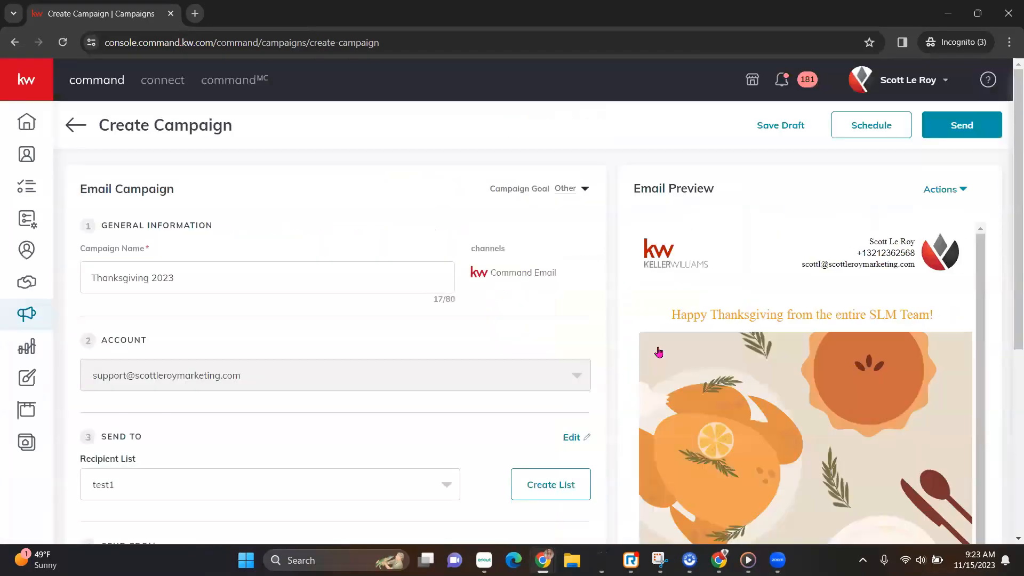
# Review the Thanksgiving 2023 campaign settings, then save it as a draft and exit.
pyautogui.scroll(-6, 450, 347)
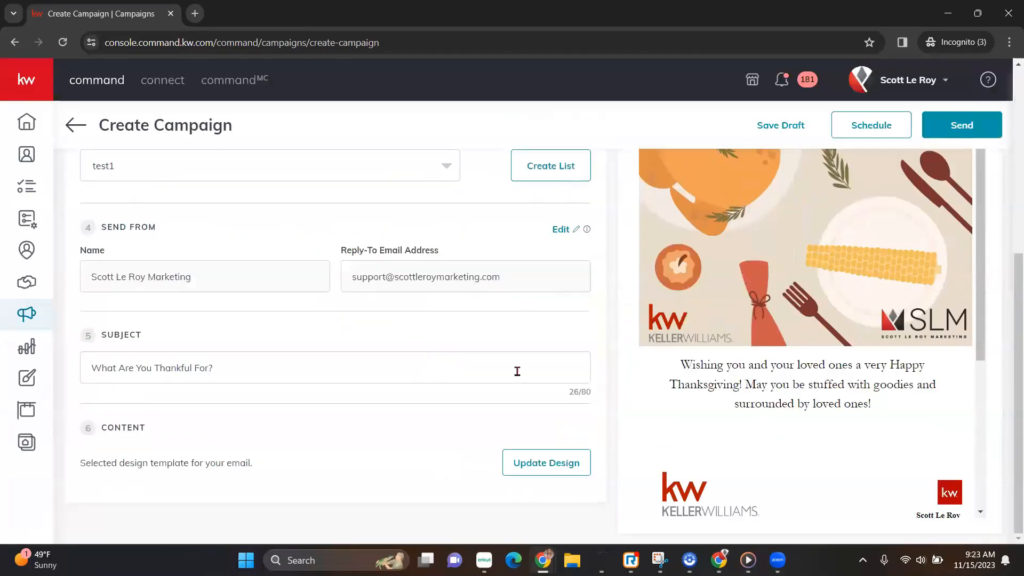
pyautogui.scroll(6, 642, 317)
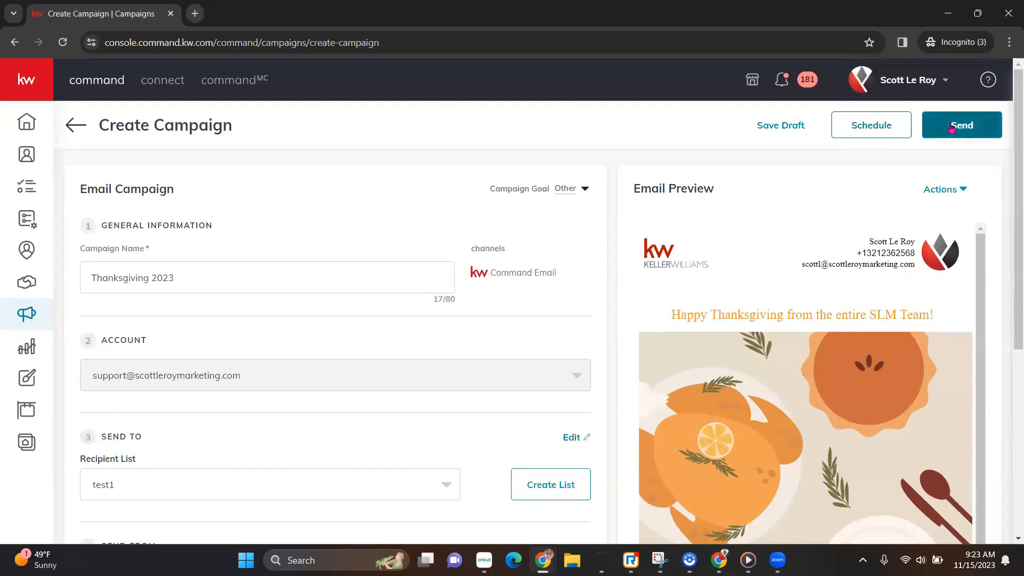
pyautogui.click(777, 132)
pyautogui.click(470, 347)
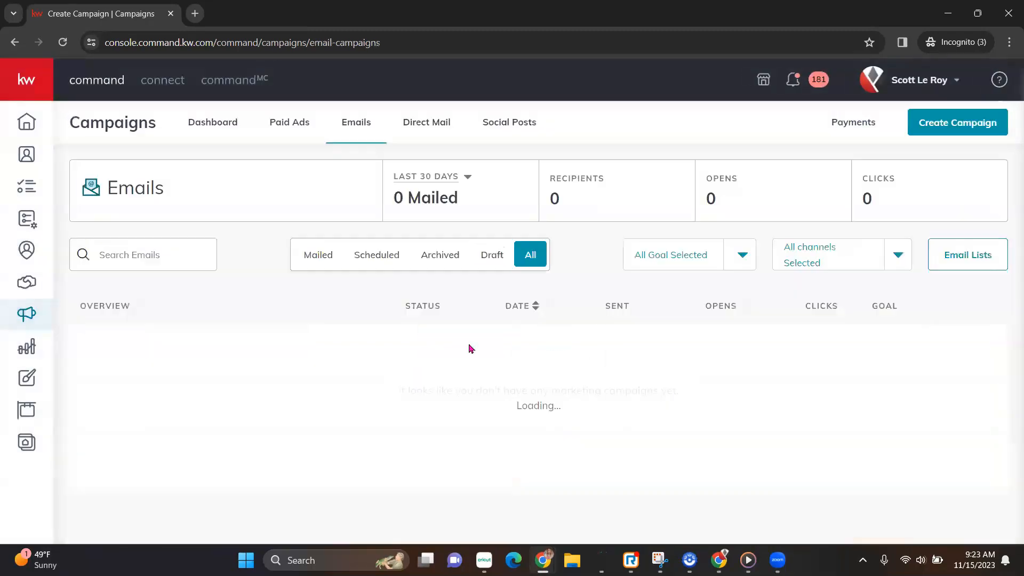